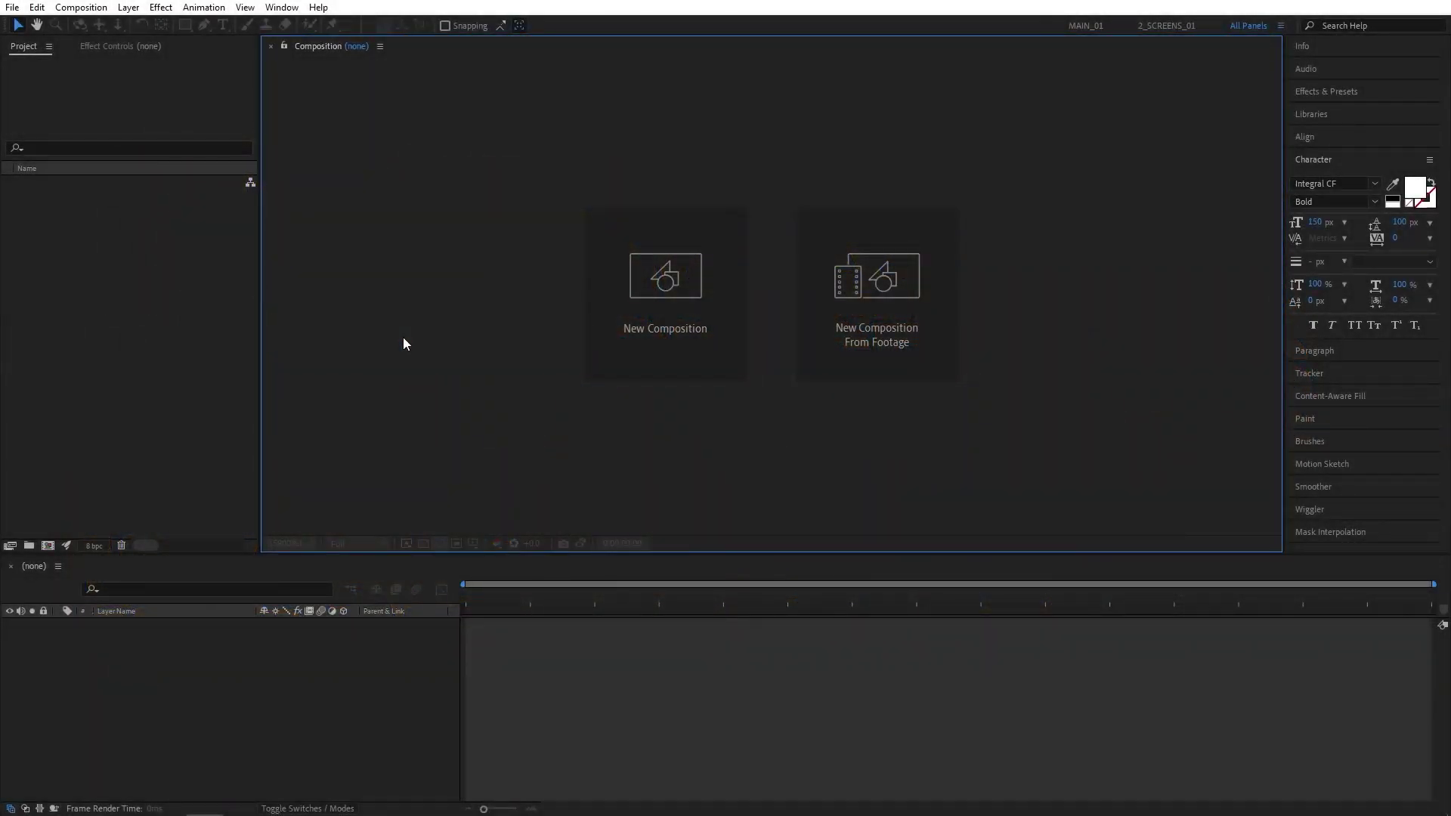
# Step: Create a 1920×1080, 30 fps, 10-second composition named Render
pyautogui.click(656, 323)
pyautogui.write('Render')
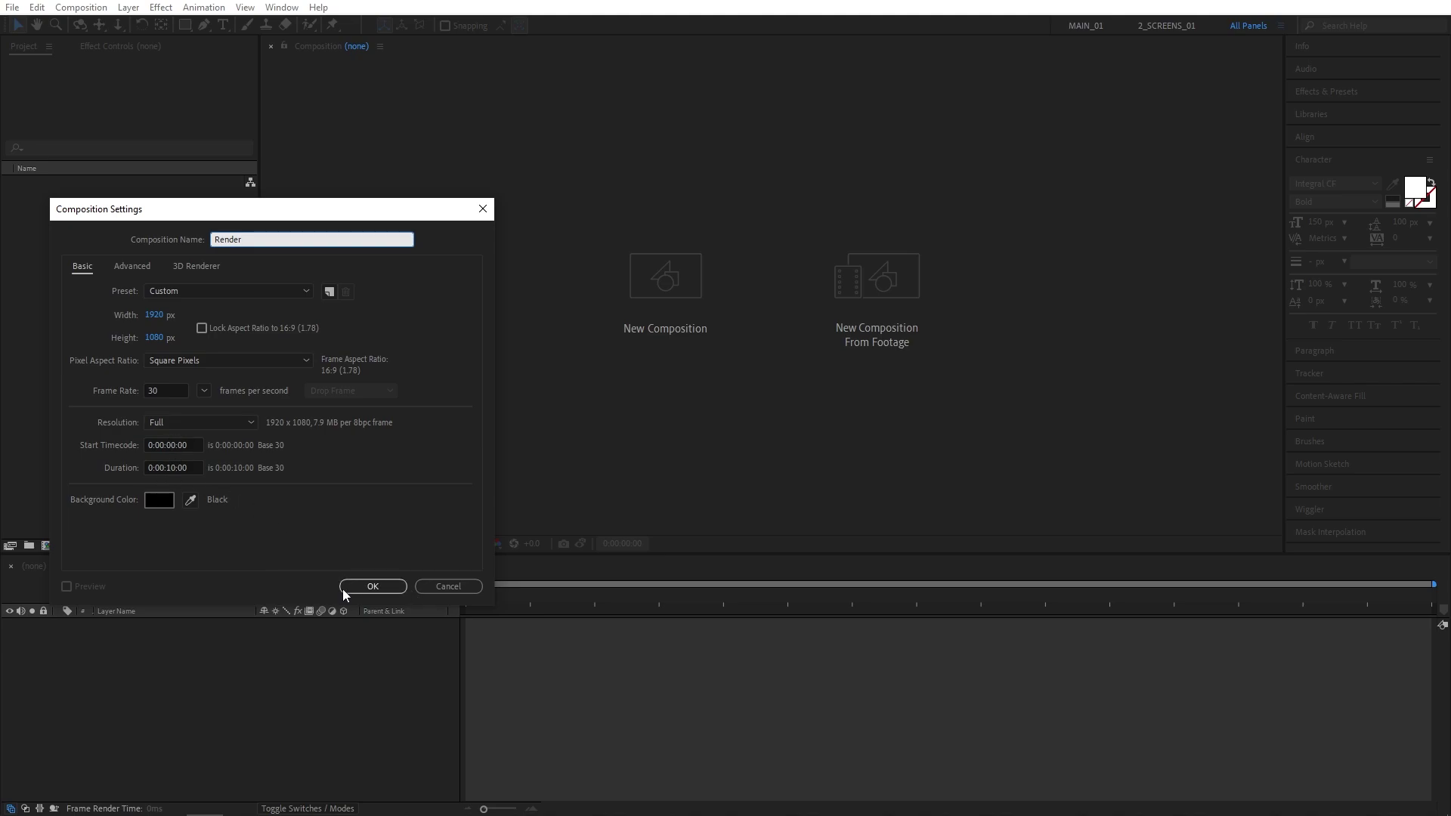
pyautogui.click(373, 587)
pyautogui.click(223, 25)
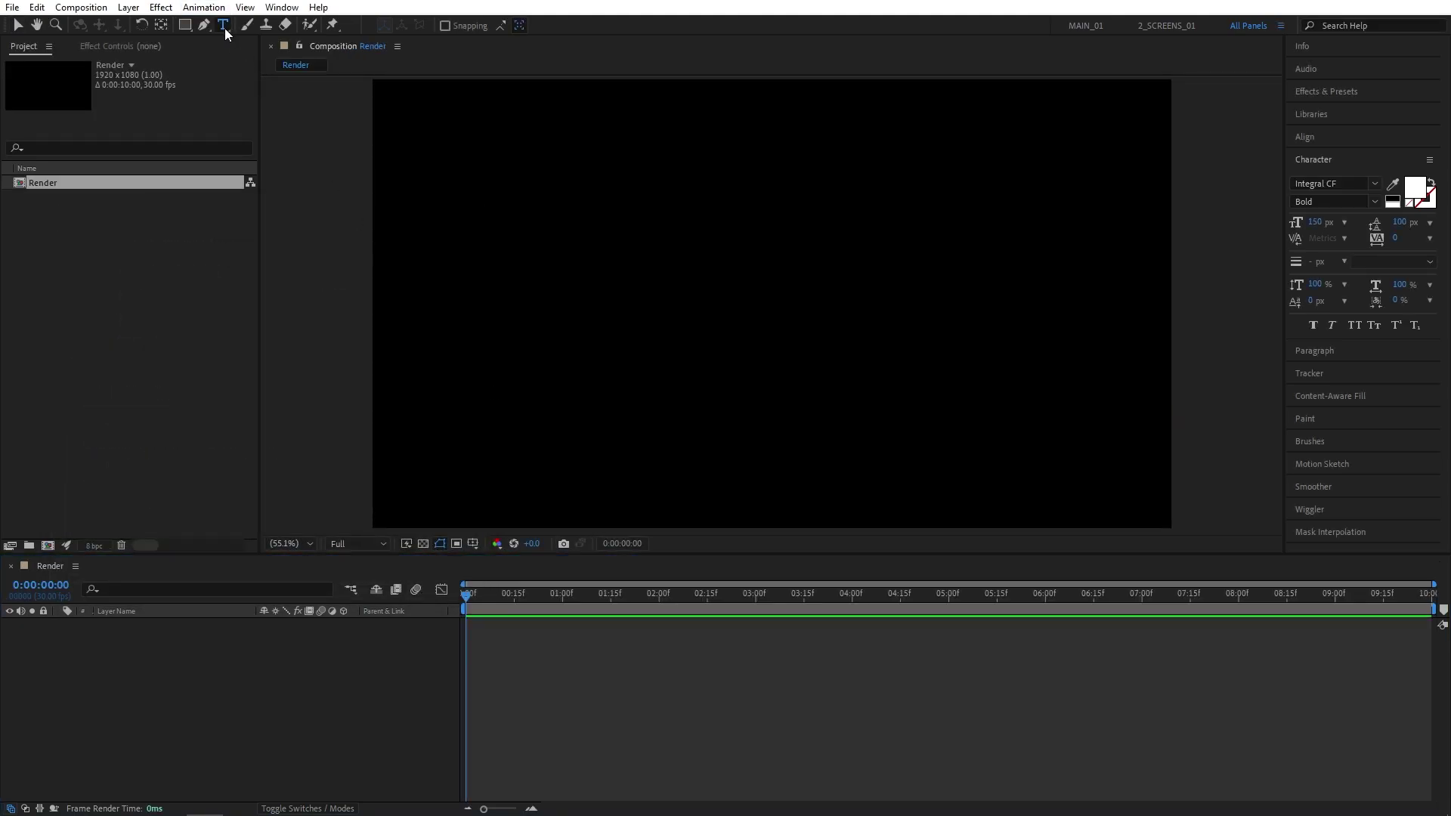
# Step: Add a MOTION text layer and rotate it 90° so it reads vertically
pyautogui.click(728, 333)
pyautogui.write('MOTION')
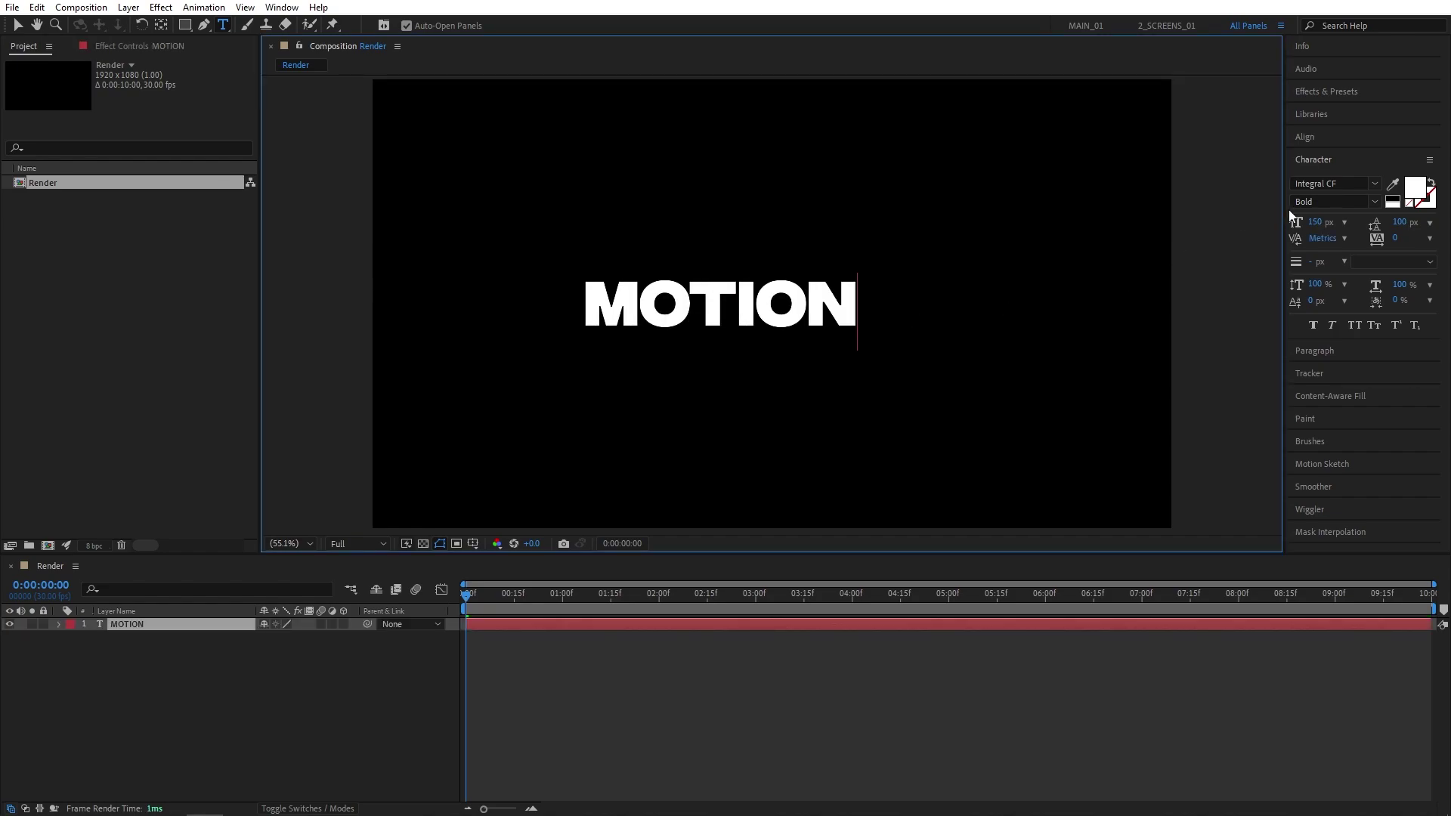
pyautogui.click(125, 624)
pyautogui.press('r')
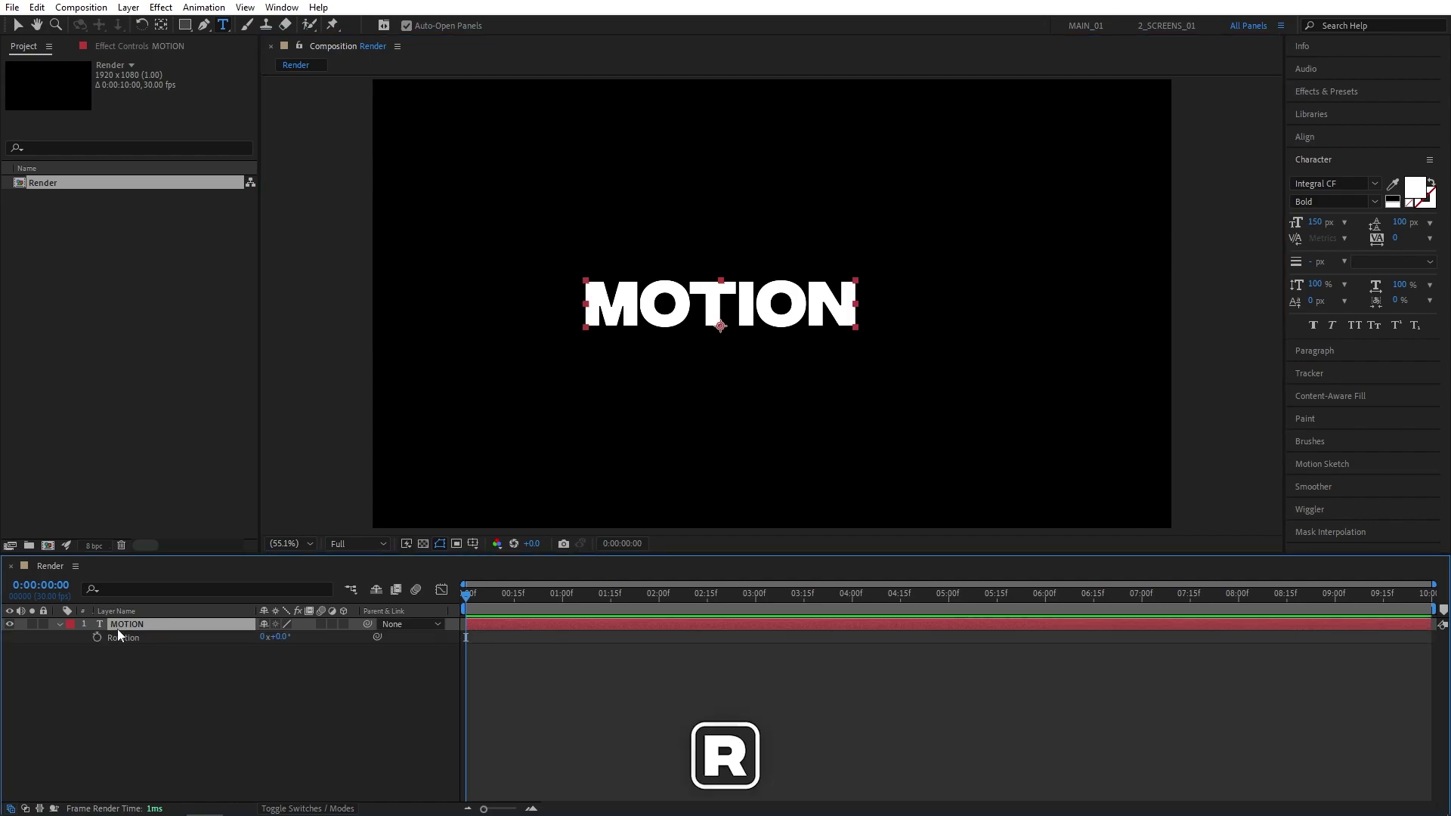
pyautogui.click(277, 636)
pyautogui.write('90')
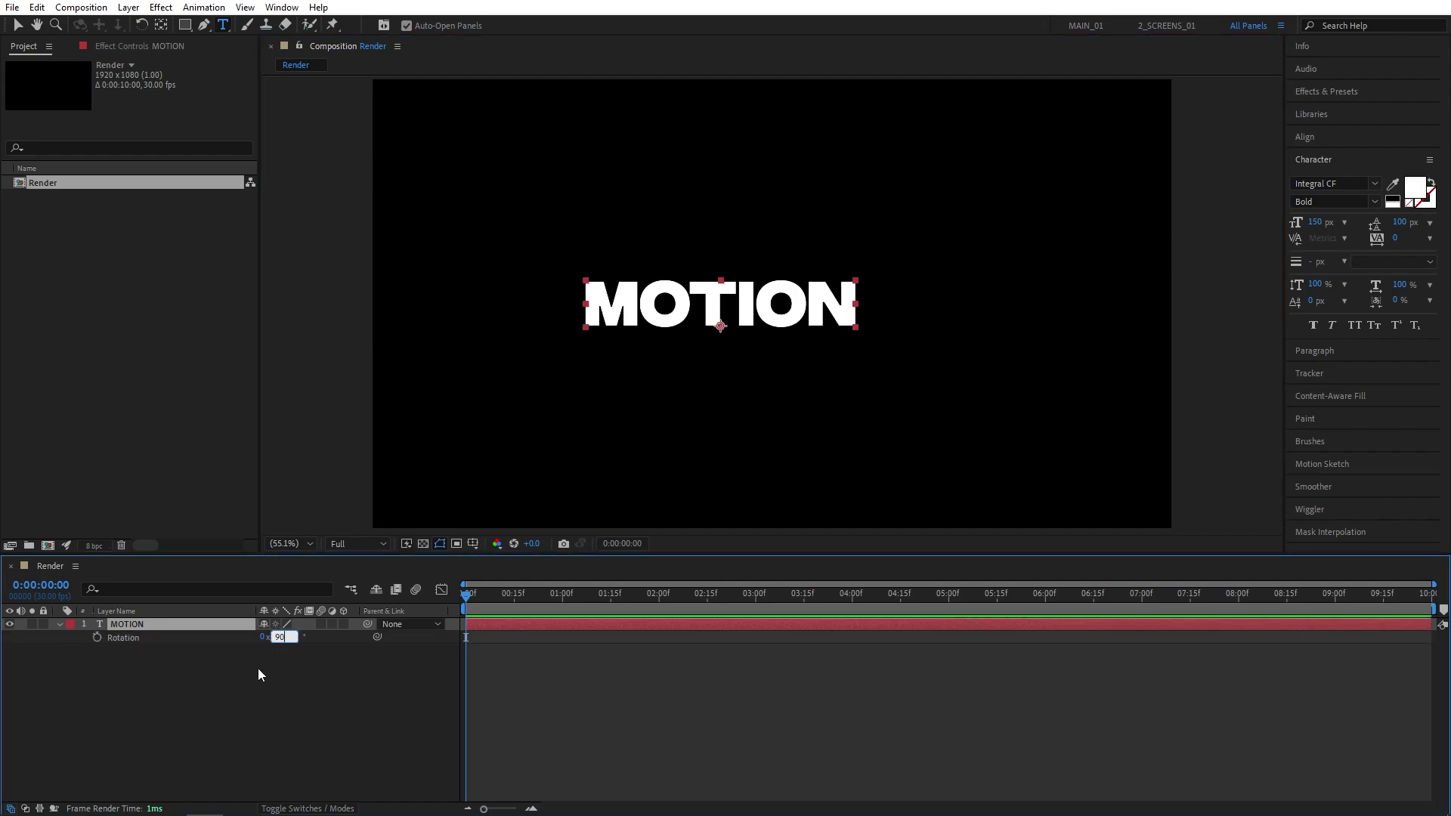
pyautogui.press('Return')
# Step: Centre the MOTION layer horizontally and vertically in the composition
pyautogui.click(126, 627)
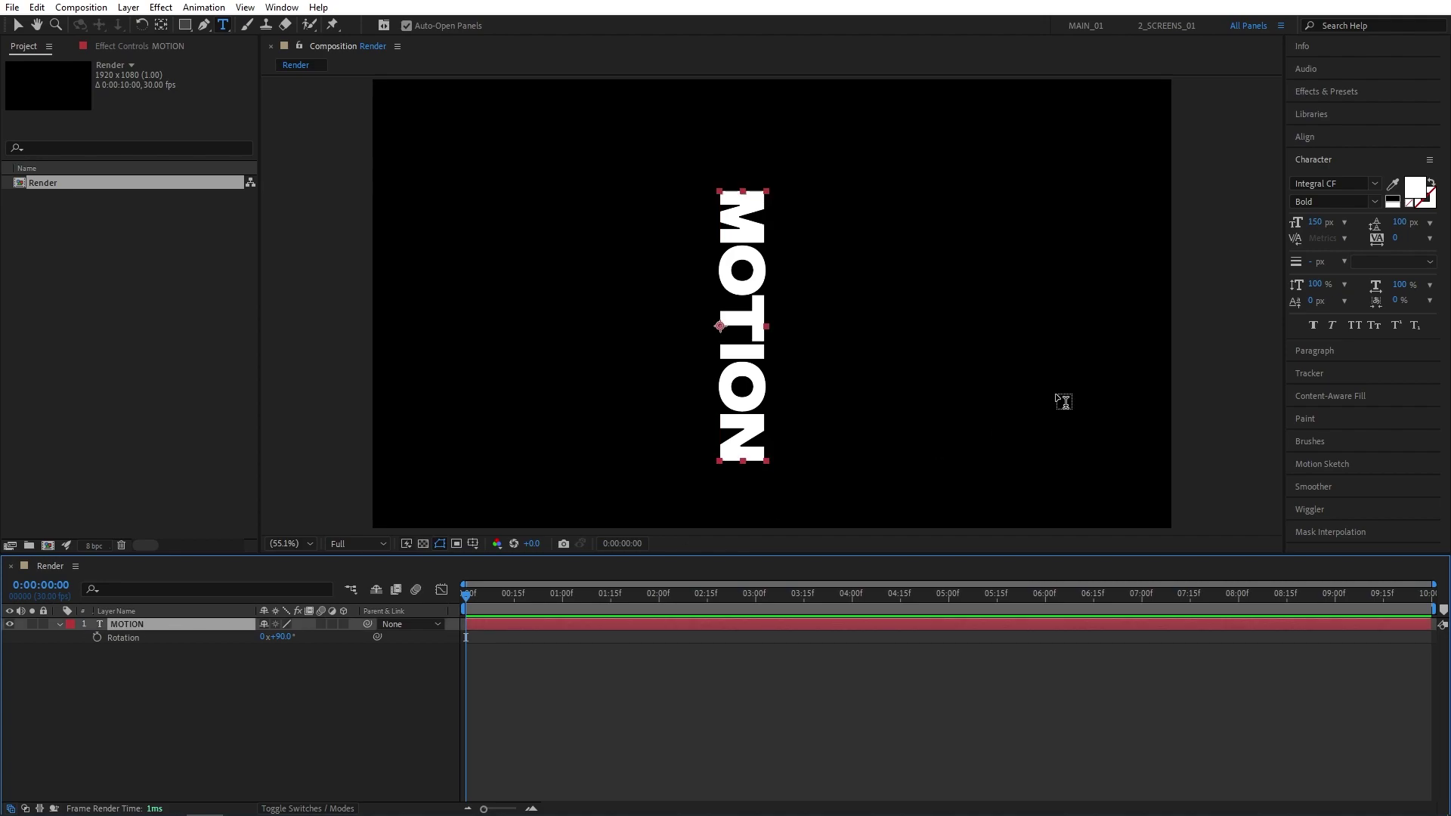
pyautogui.click(1314, 142)
pyautogui.click(1326, 175)
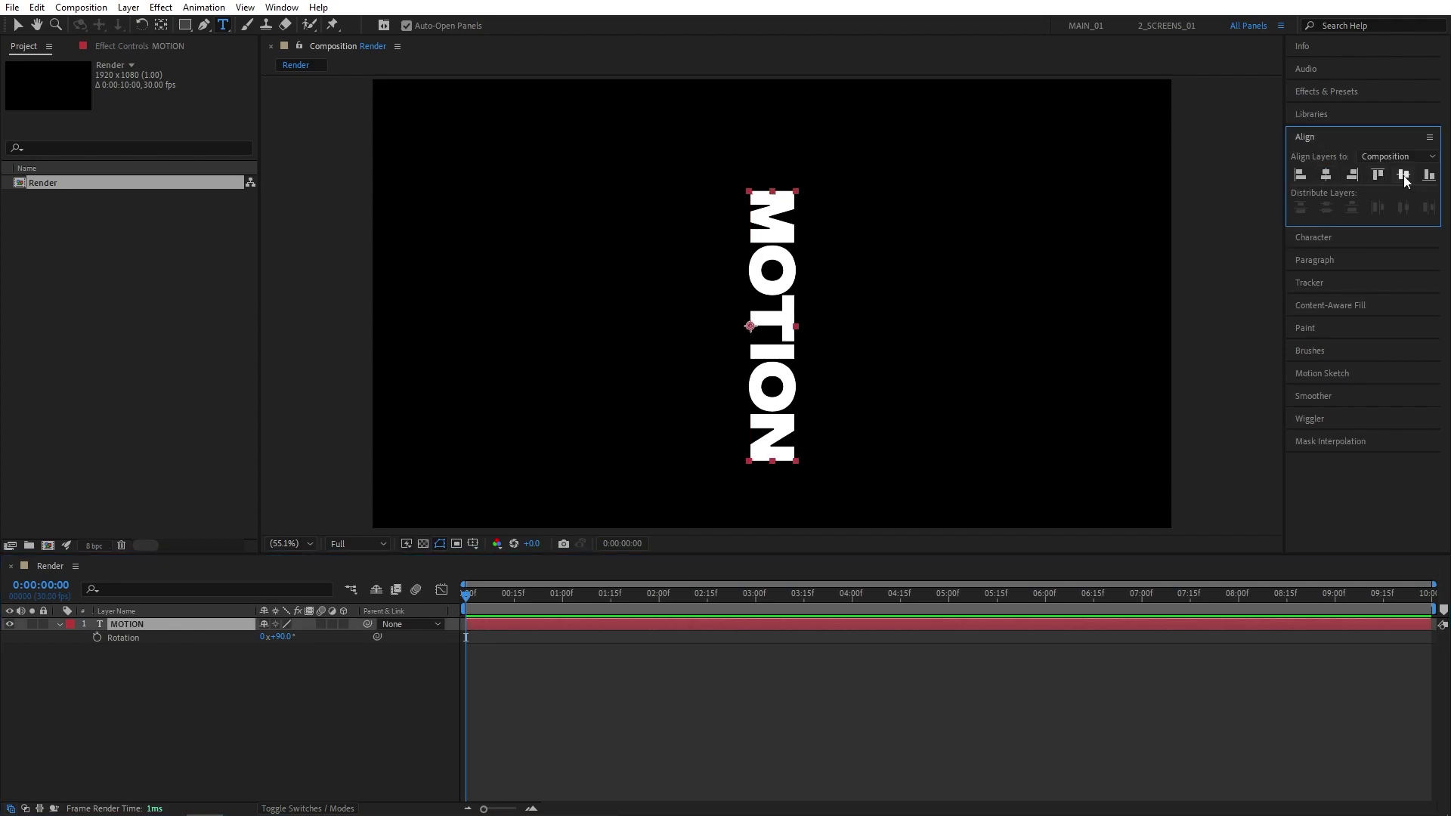
pyautogui.click(1403, 175)
pyautogui.click(1331, 91)
pyautogui.click(1332, 110)
# Step: Apply CC RepeTile to MOTION with Expand Right 924 and Expand Left 918
pyautogui.write('cc rep')
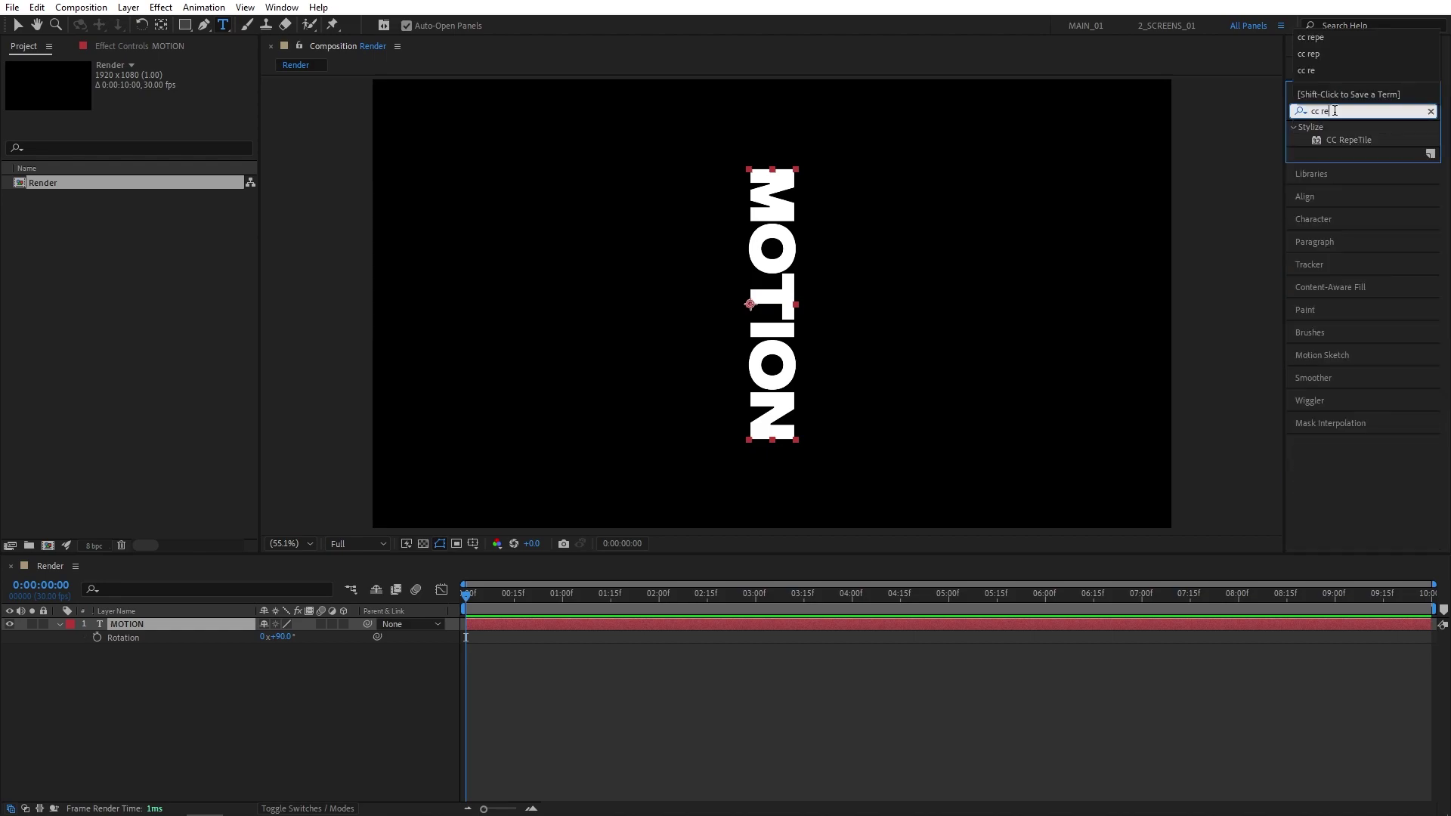
pyautogui.moveTo(1350, 142); pyautogui.dragTo(149, 625)
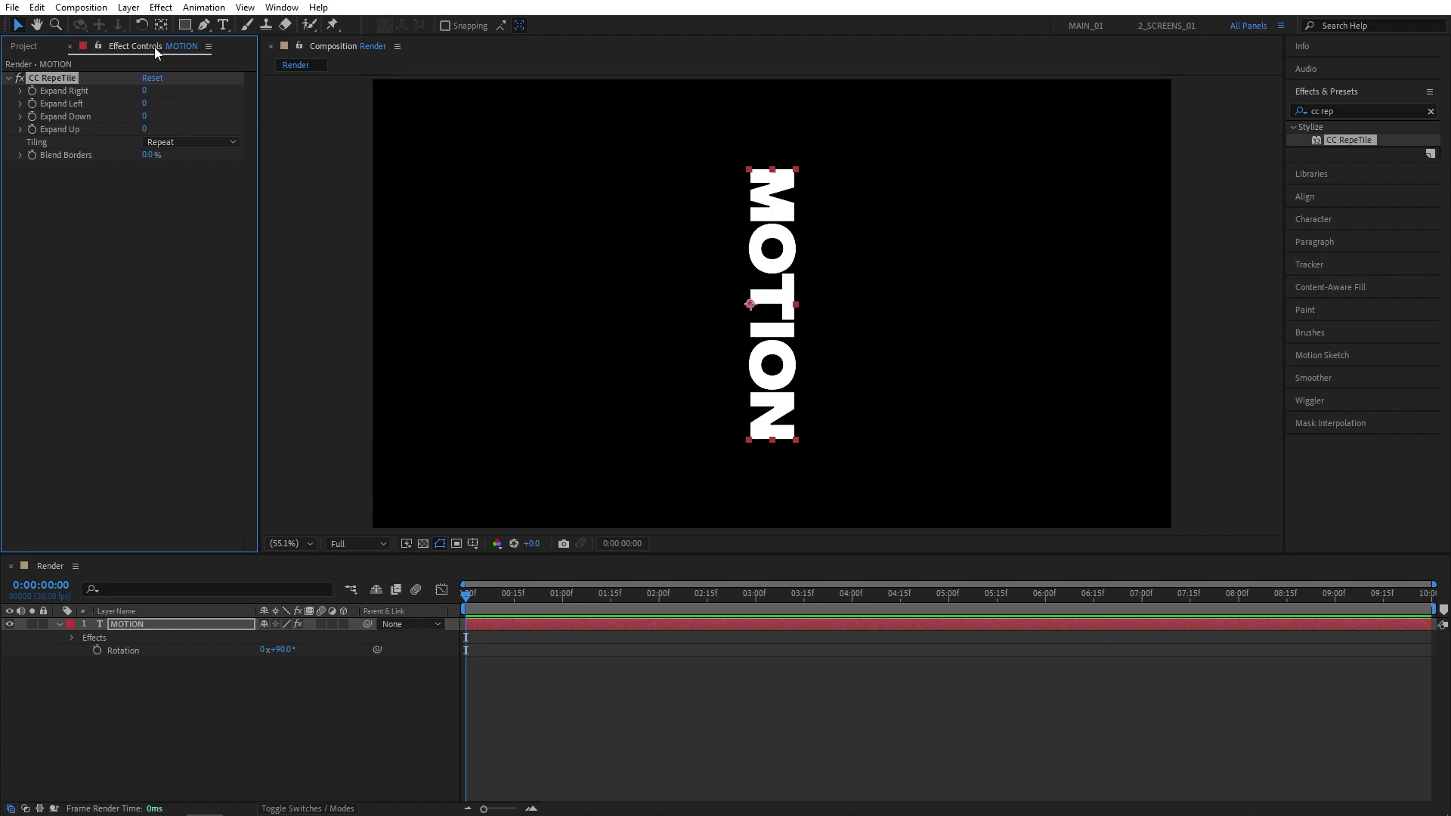
pyautogui.moveTo(143, 90); pyautogui.dragTo(842, 97)
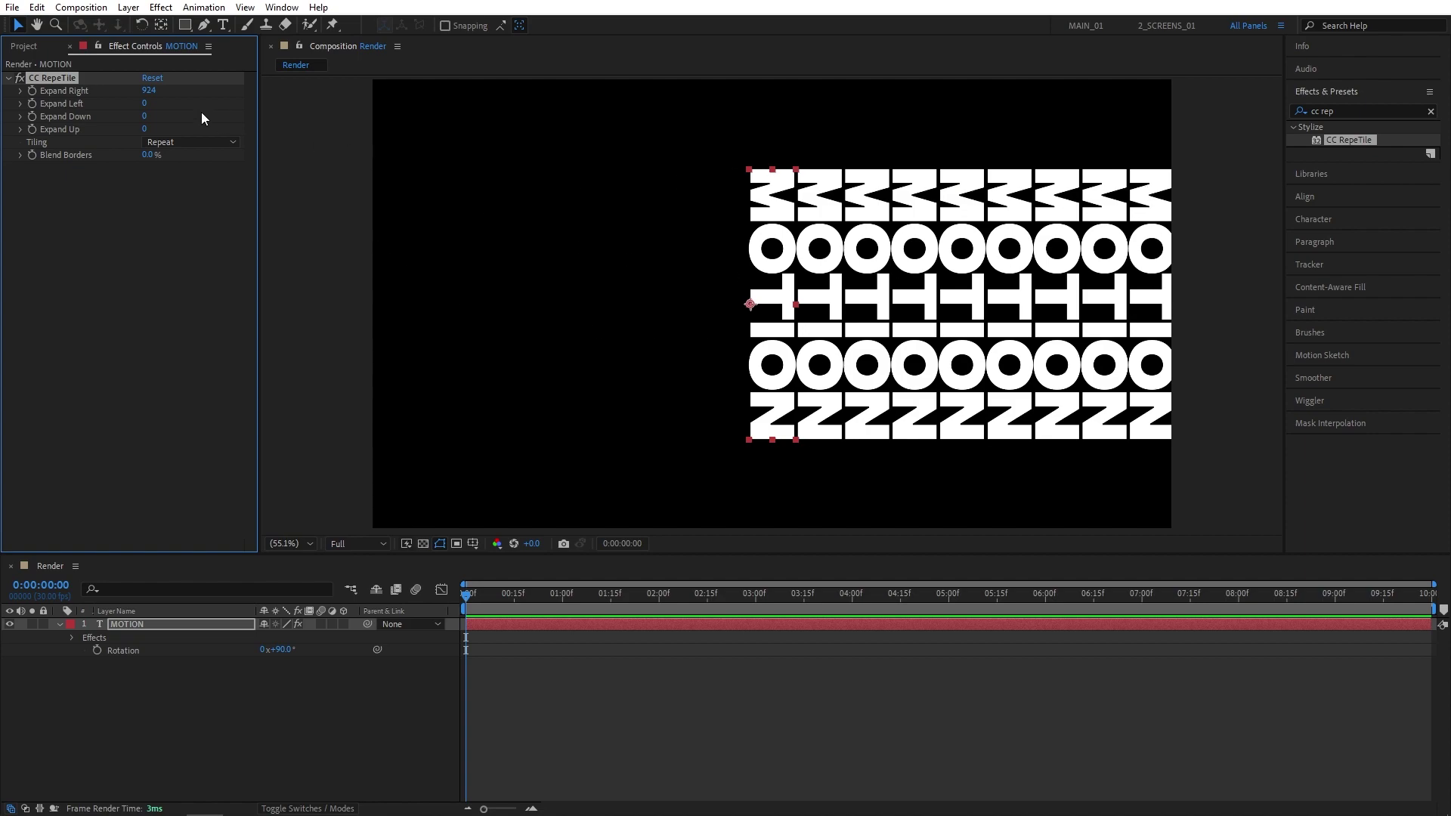
pyautogui.moveTo(144, 103); pyautogui.dragTo(853, 119)
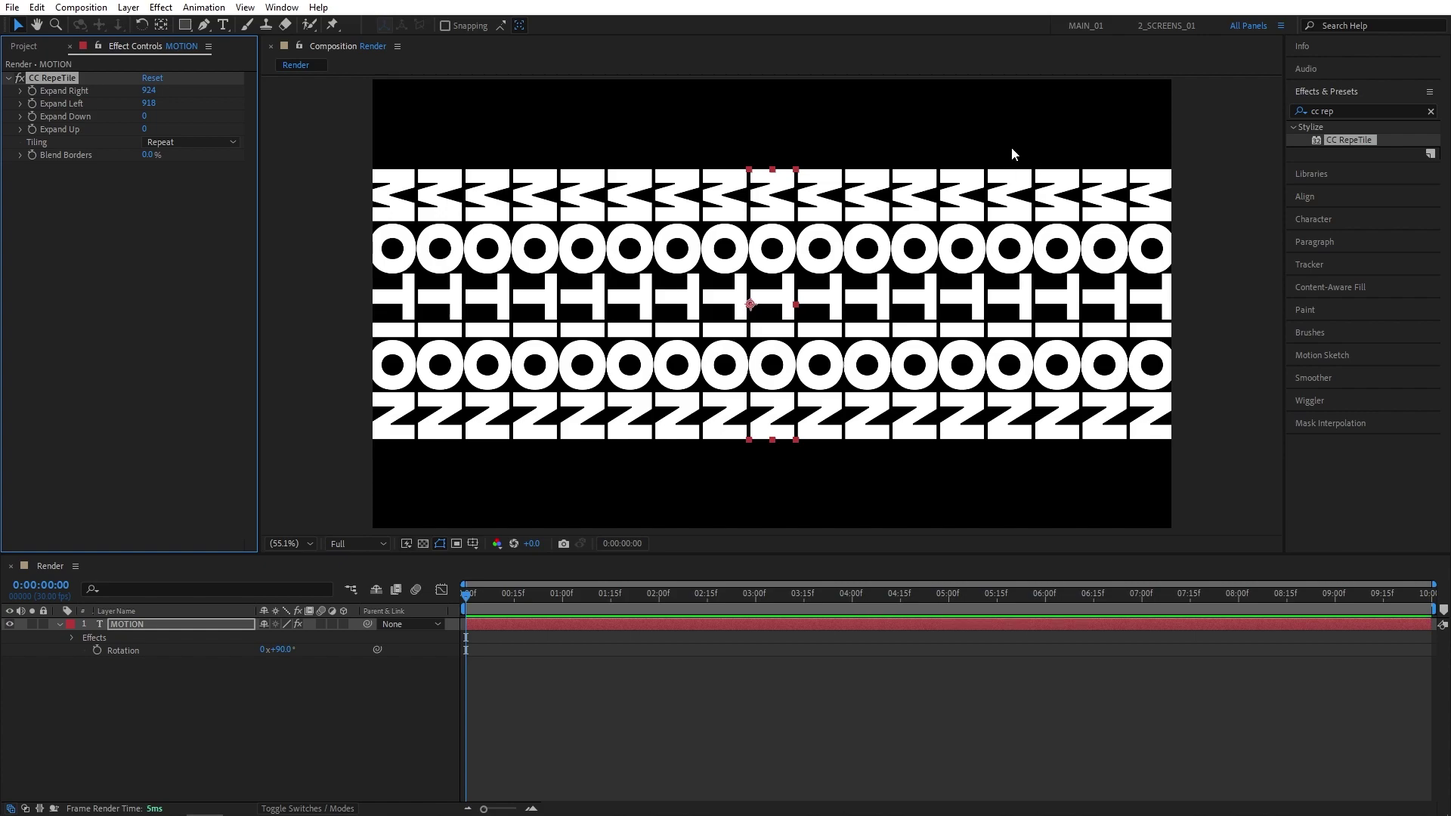
pyautogui.click(1334, 111)
# Step: Apply CC Cylinder to MOTION and set its Position Z to -500
pyautogui.write('cc cyl')
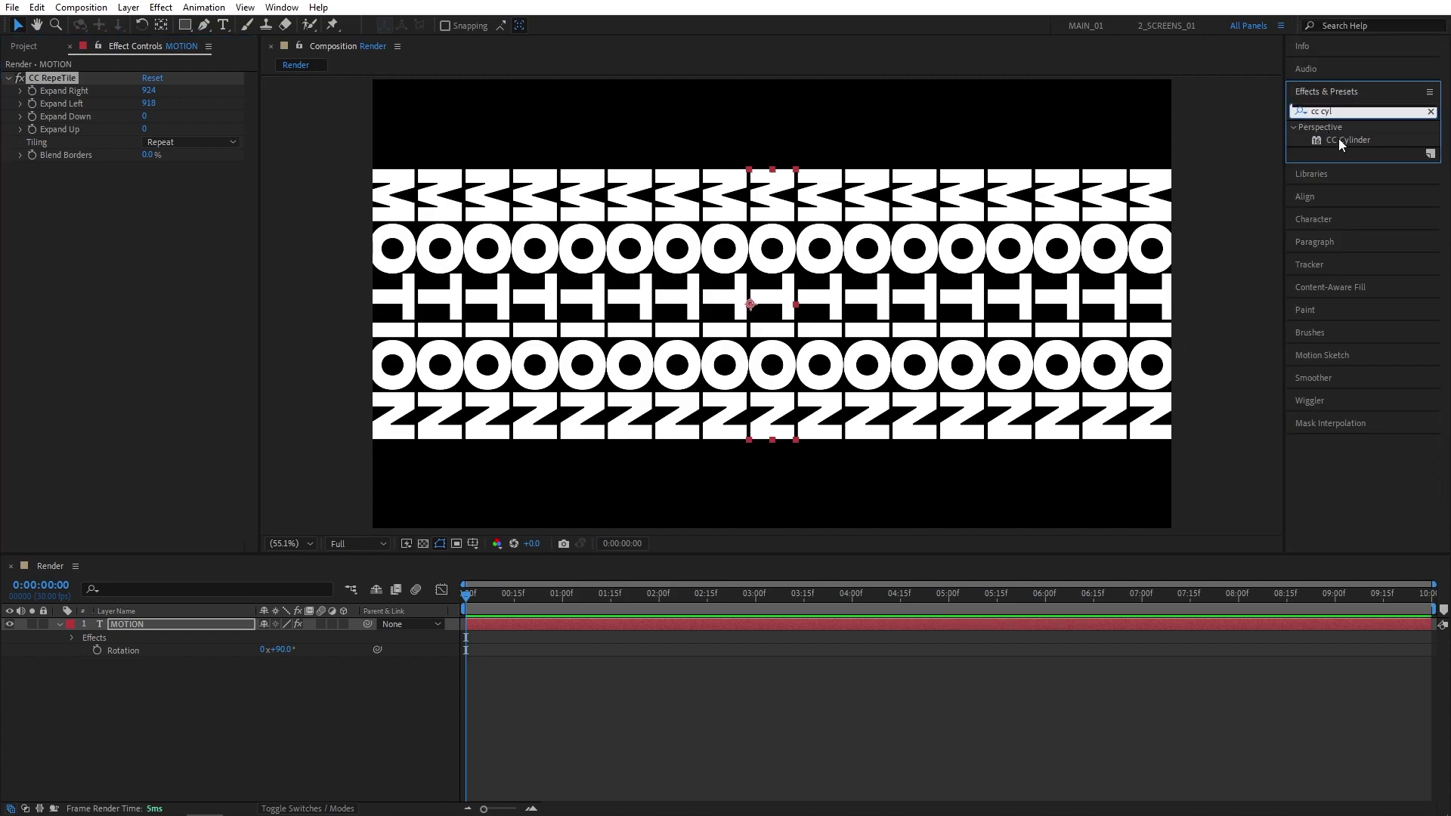
pyautogui.moveTo(1339, 143); pyautogui.dragTo(219, 622)
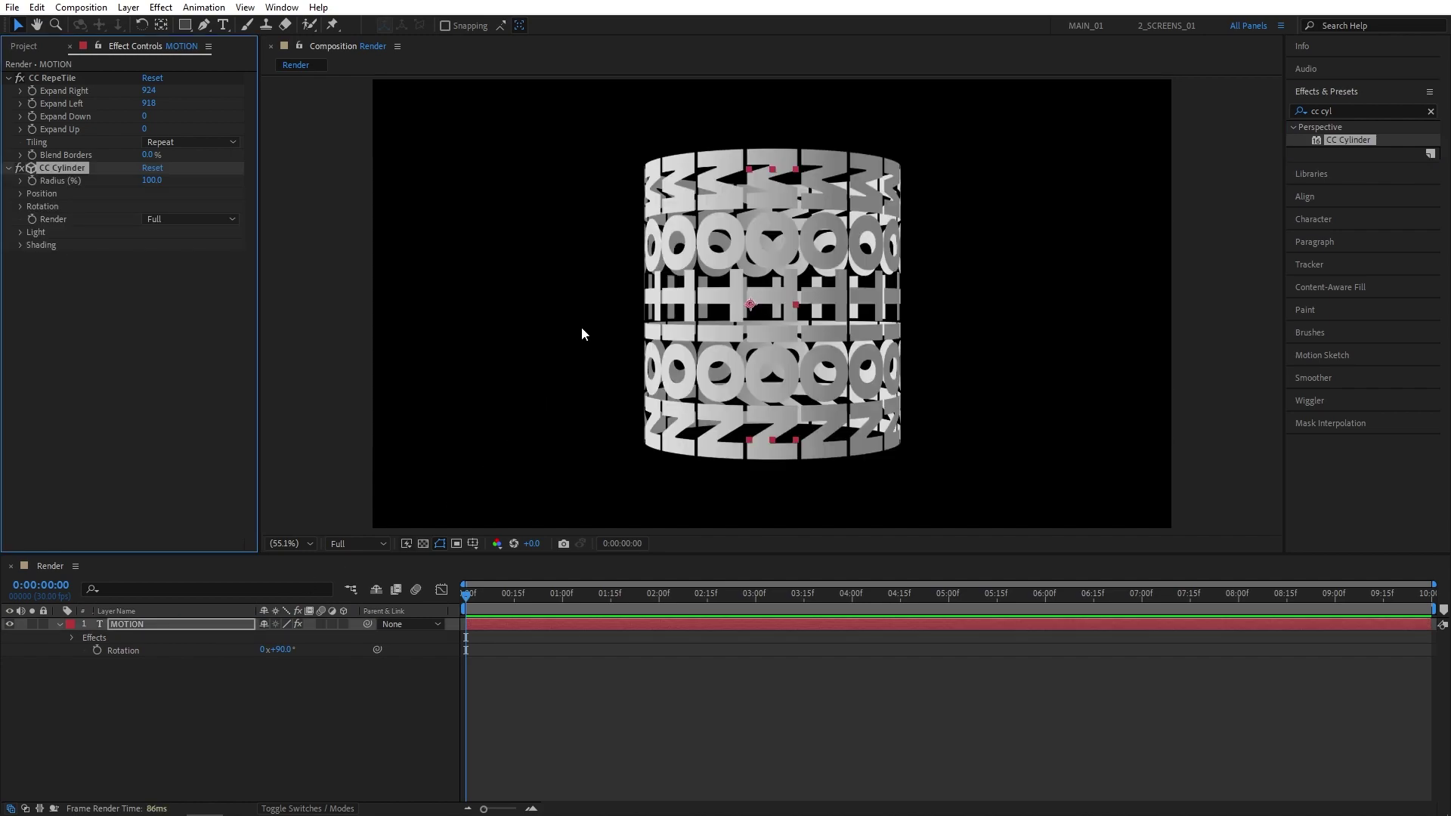
pyautogui.click(21, 194)
pyautogui.click(148, 231)
pyautogui.press('Return')
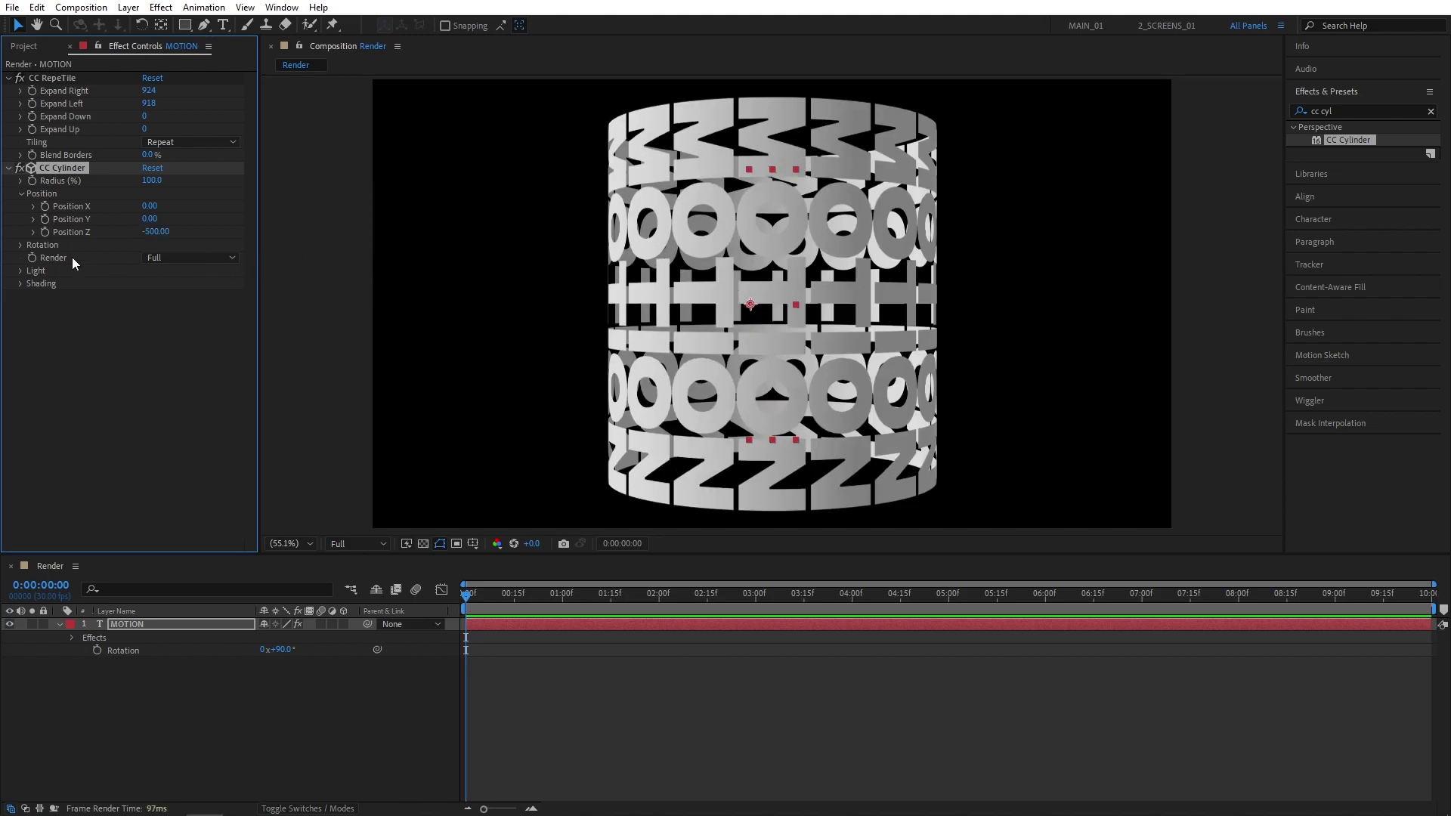
# Step: Set the cylinder's Rotation X to 30° and Rotation Z to -90°
pyautogui.click(21, 245)
pyautogui.click(160, 257)
pyautogui.write('30')
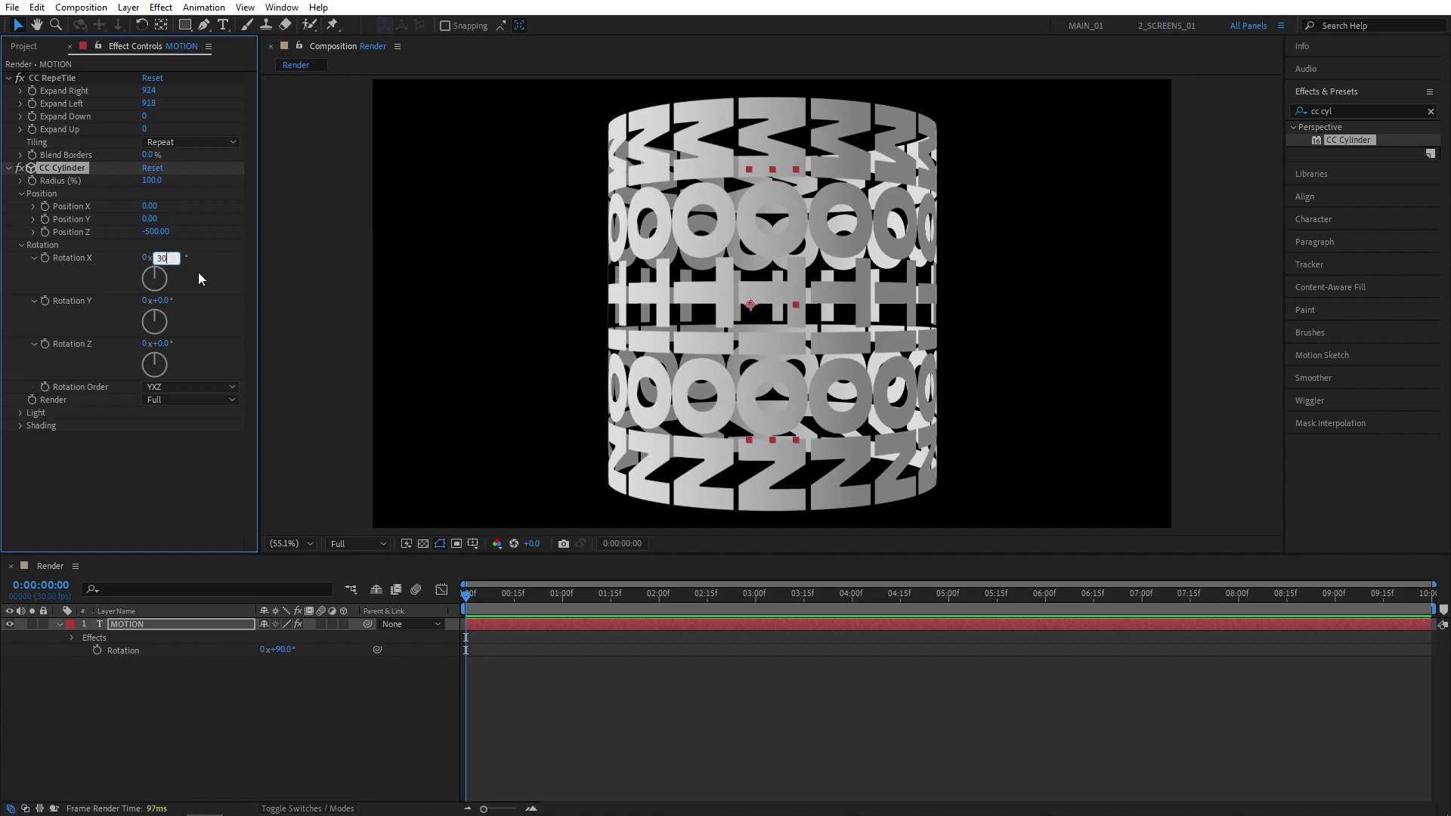
pyautogui.click(120, 338)
pyautogui.click(166, 343)
pyautogui.write('-90')
pyautogui.press('Return')
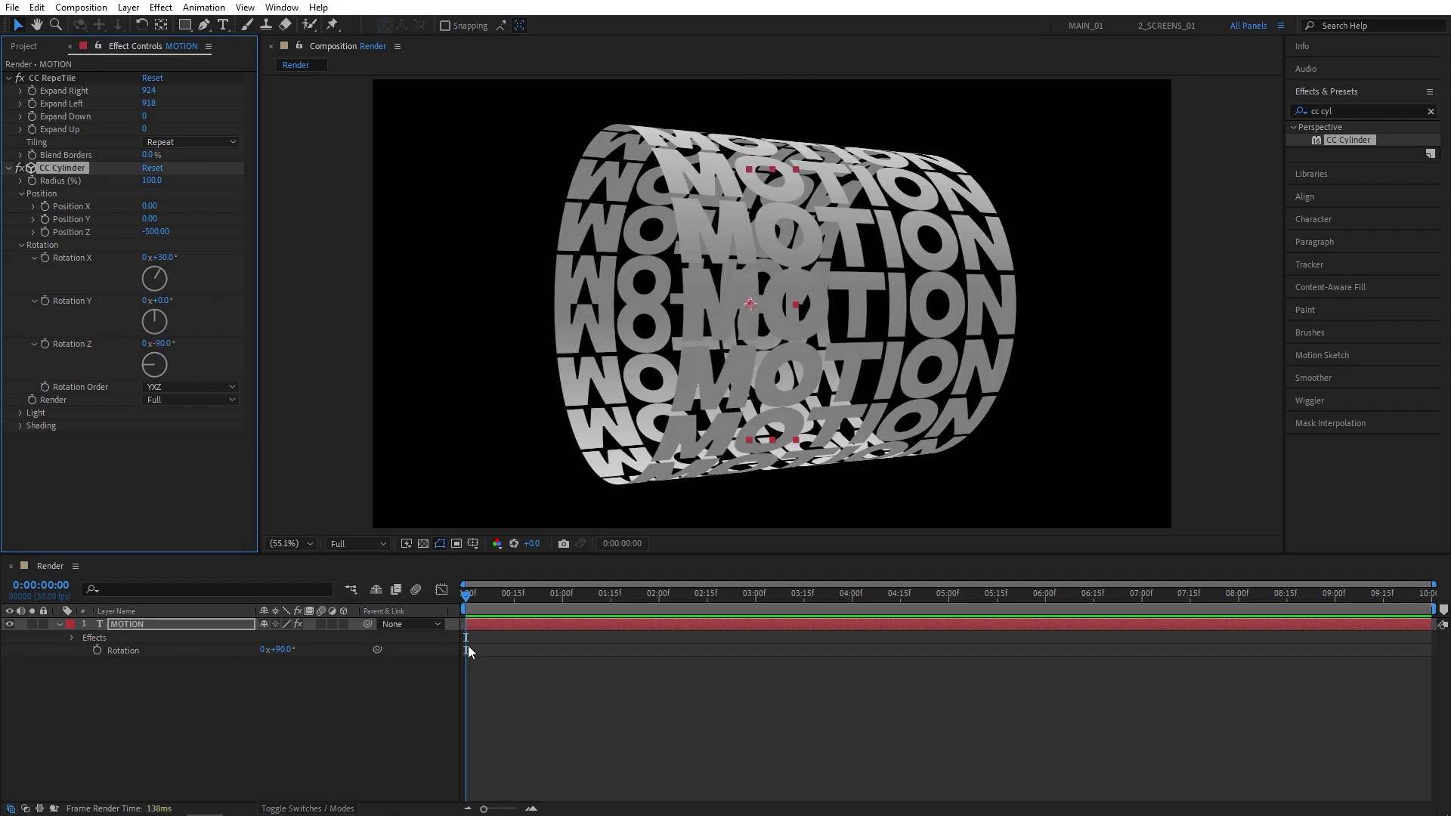
# Step: Keyframe CC Cylinder's Rotation Y at the first and last frames so the drum spins
pyautogui.click(45, 301)
pyautogui.moveTo(597, 600); pyautogui.dragTo(1428, 600)
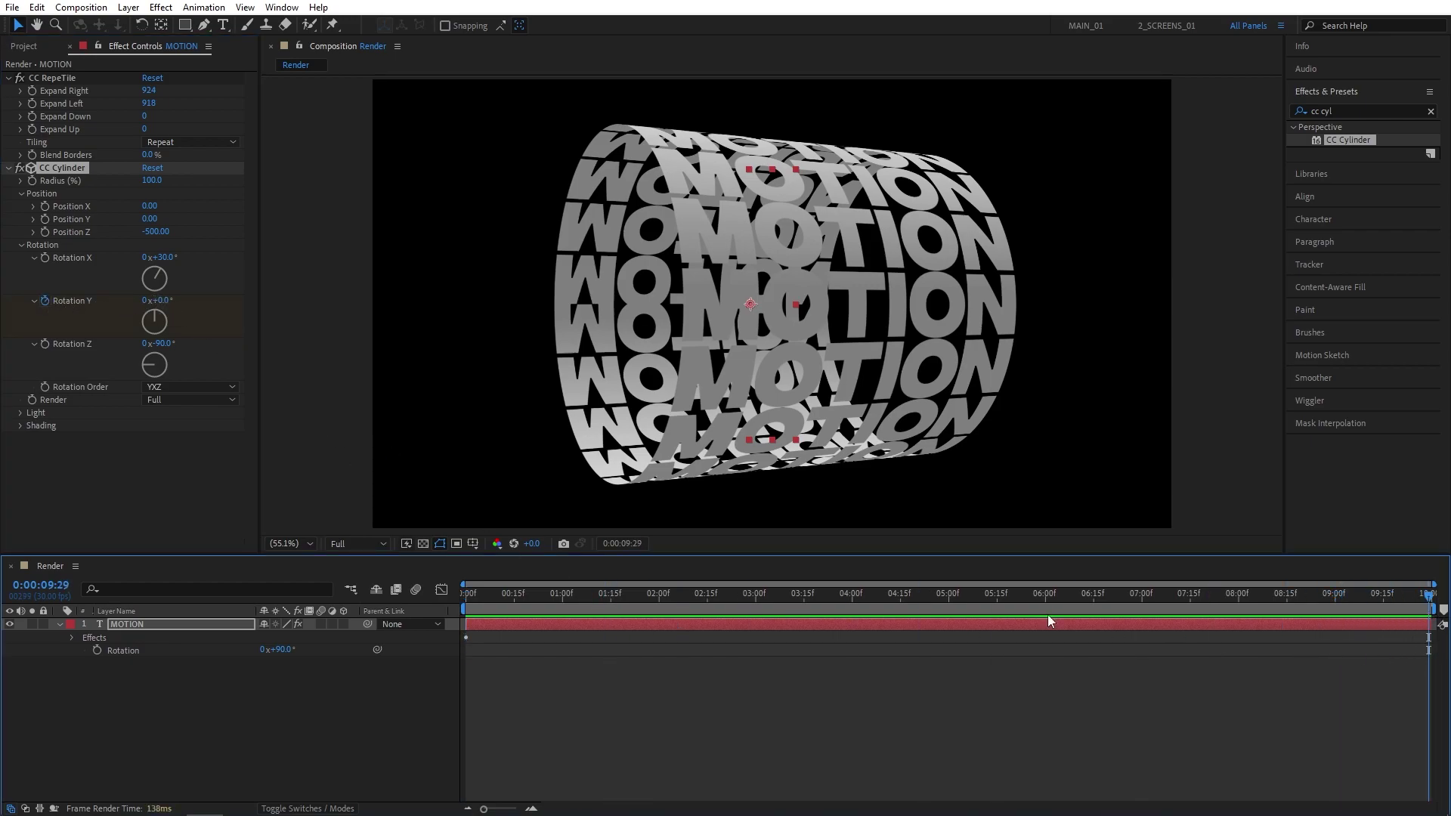
pyautogui.click(161, 301)
pyautogui.write('10')
pyautogui.press('Return')
pyautogui.click(168, 300)
pyautogui.write('30')
pyautogui.press('Return')
pyautogui.moveTo(468, 594); pyautogui.dragTo(504, 602)
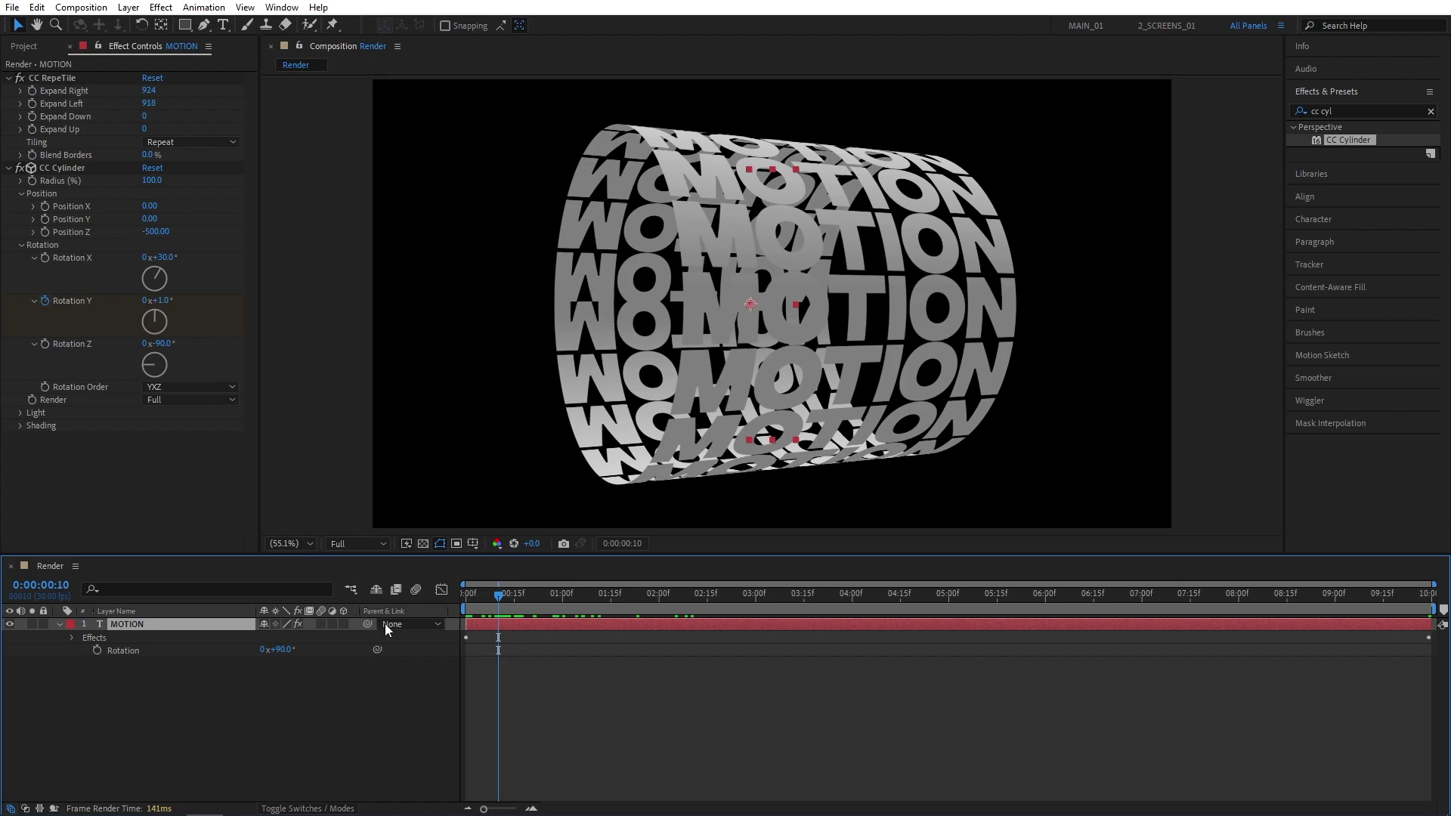
# Step: Set the MOTION layer's Scale to 99%
pyautogui.press('s')
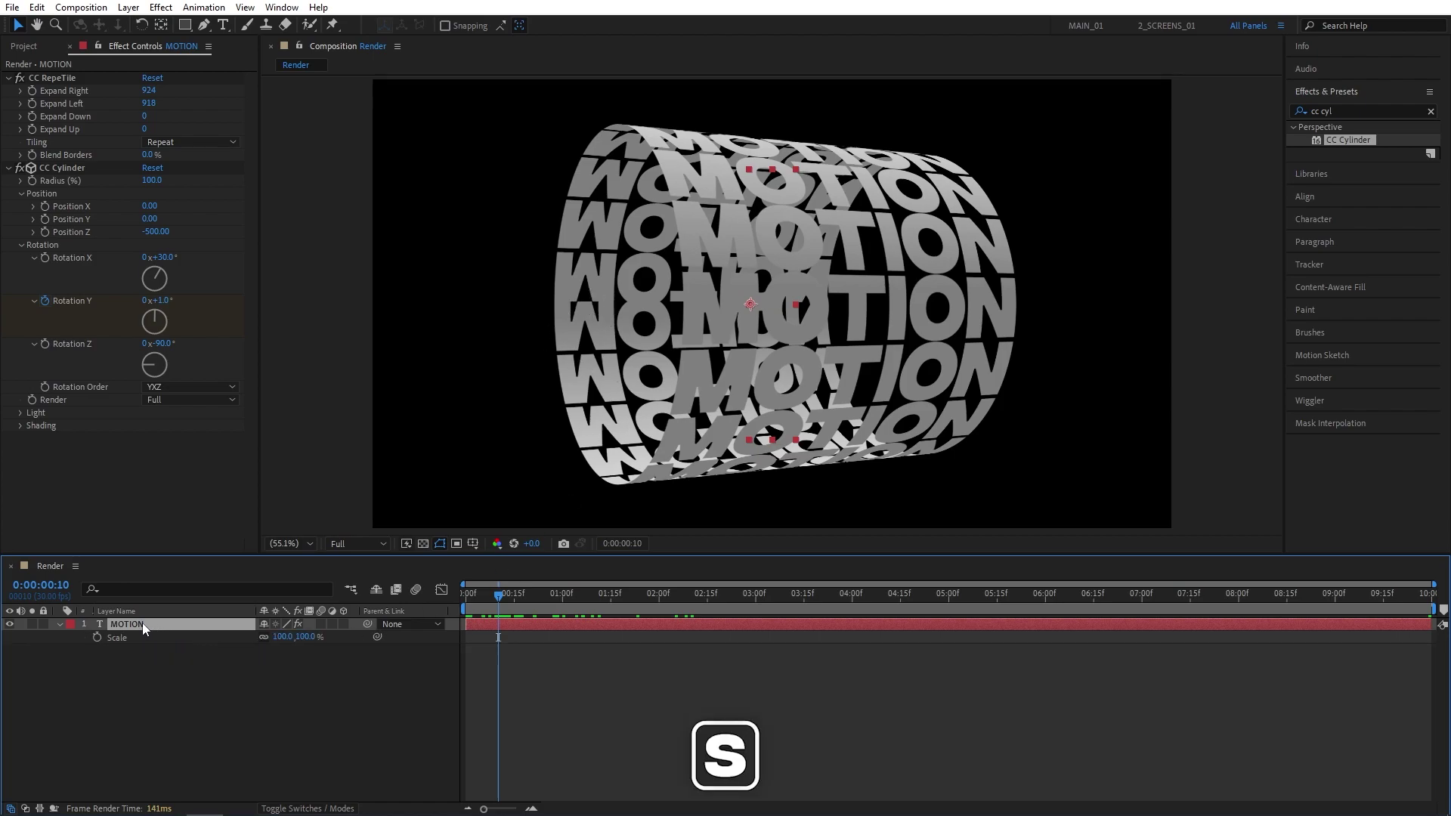
pyautogui.click(281, 637)
pyautogui.press('Return')
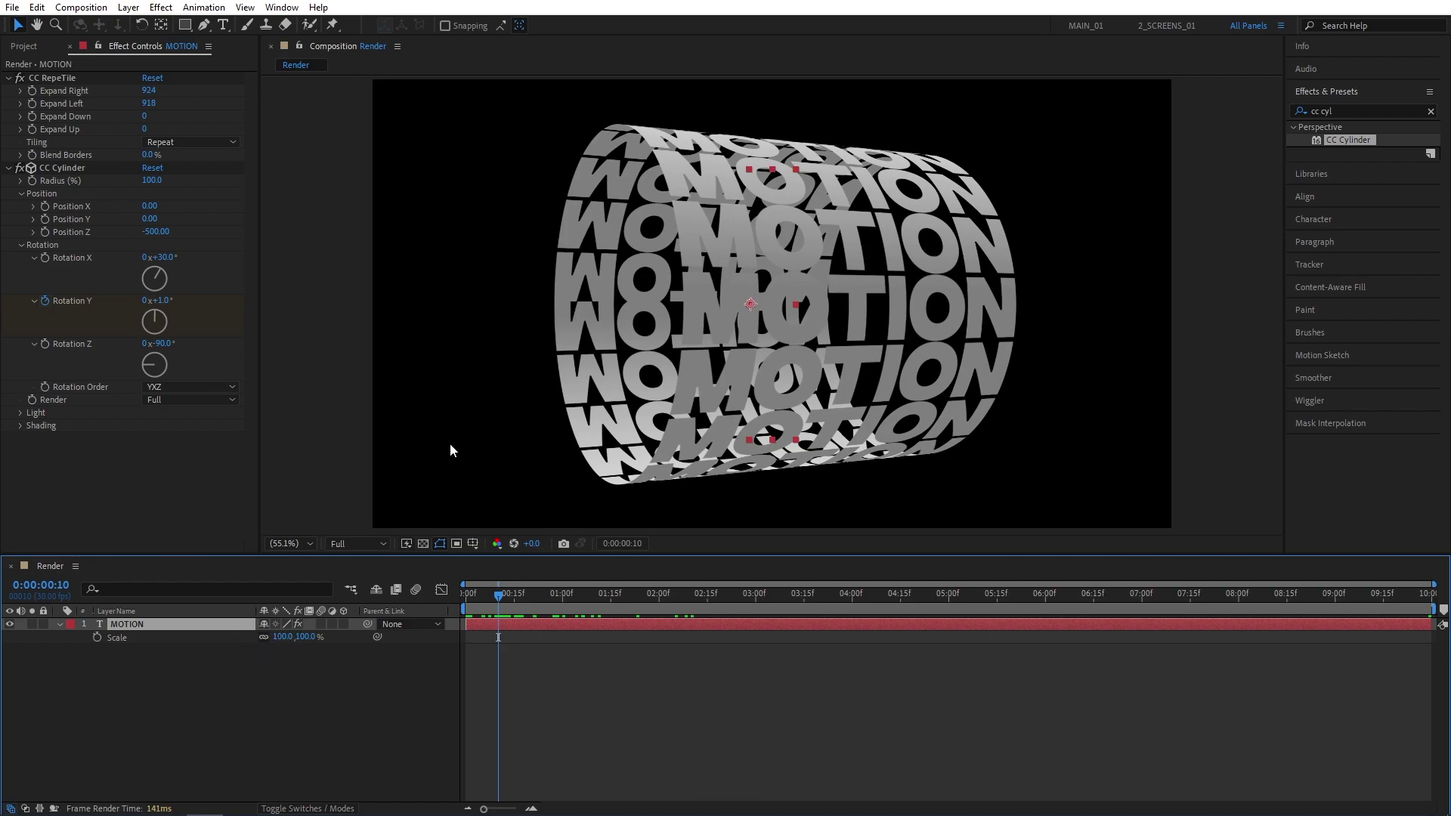
pyautogui.click(284, 637)
pyautogui.write('99')
pyautogui.press('Return')
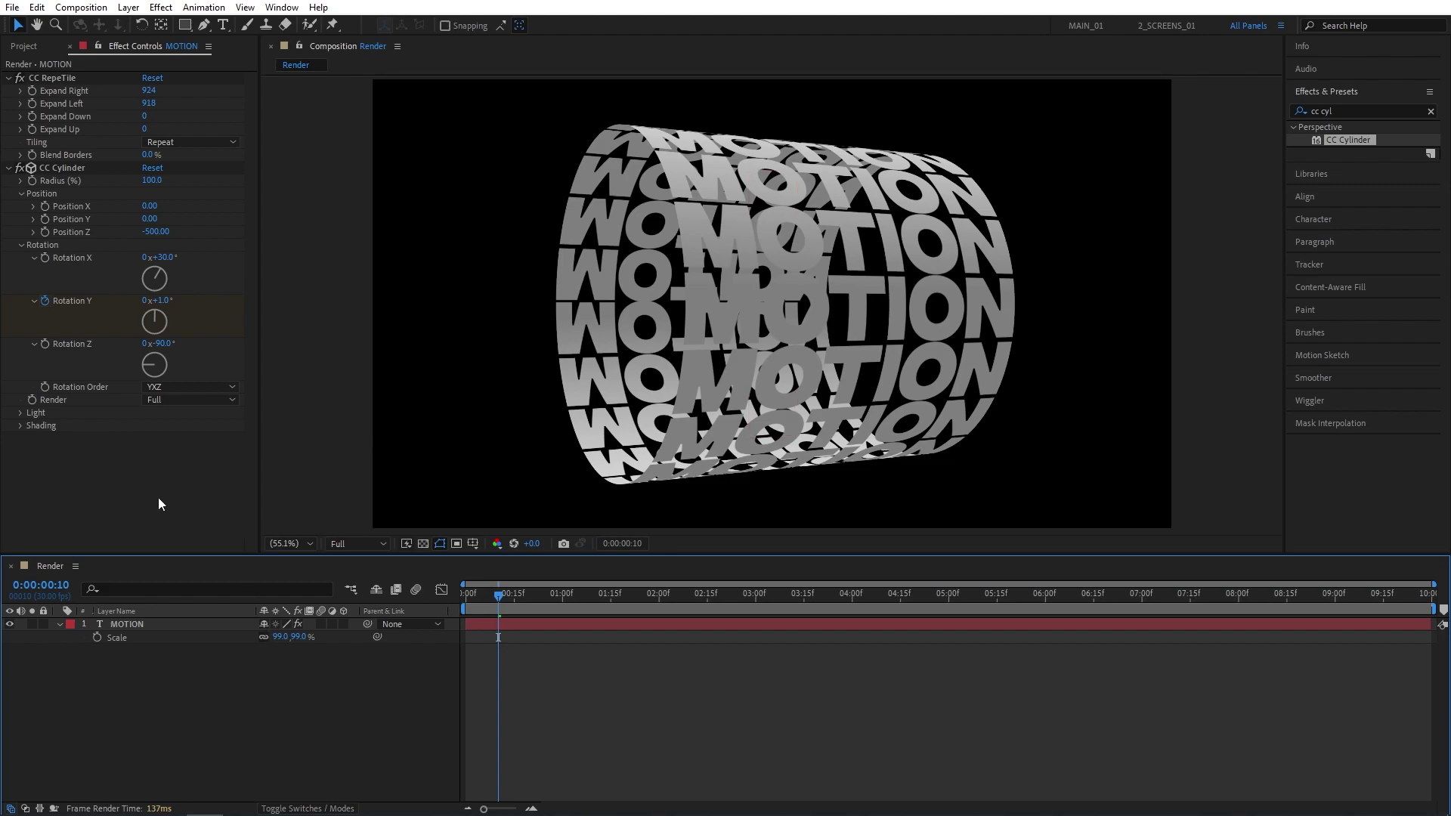
# Step: Set the cylinder light to intensity 300, height 30 and direction -15°
pyautogui.click(20, 413)
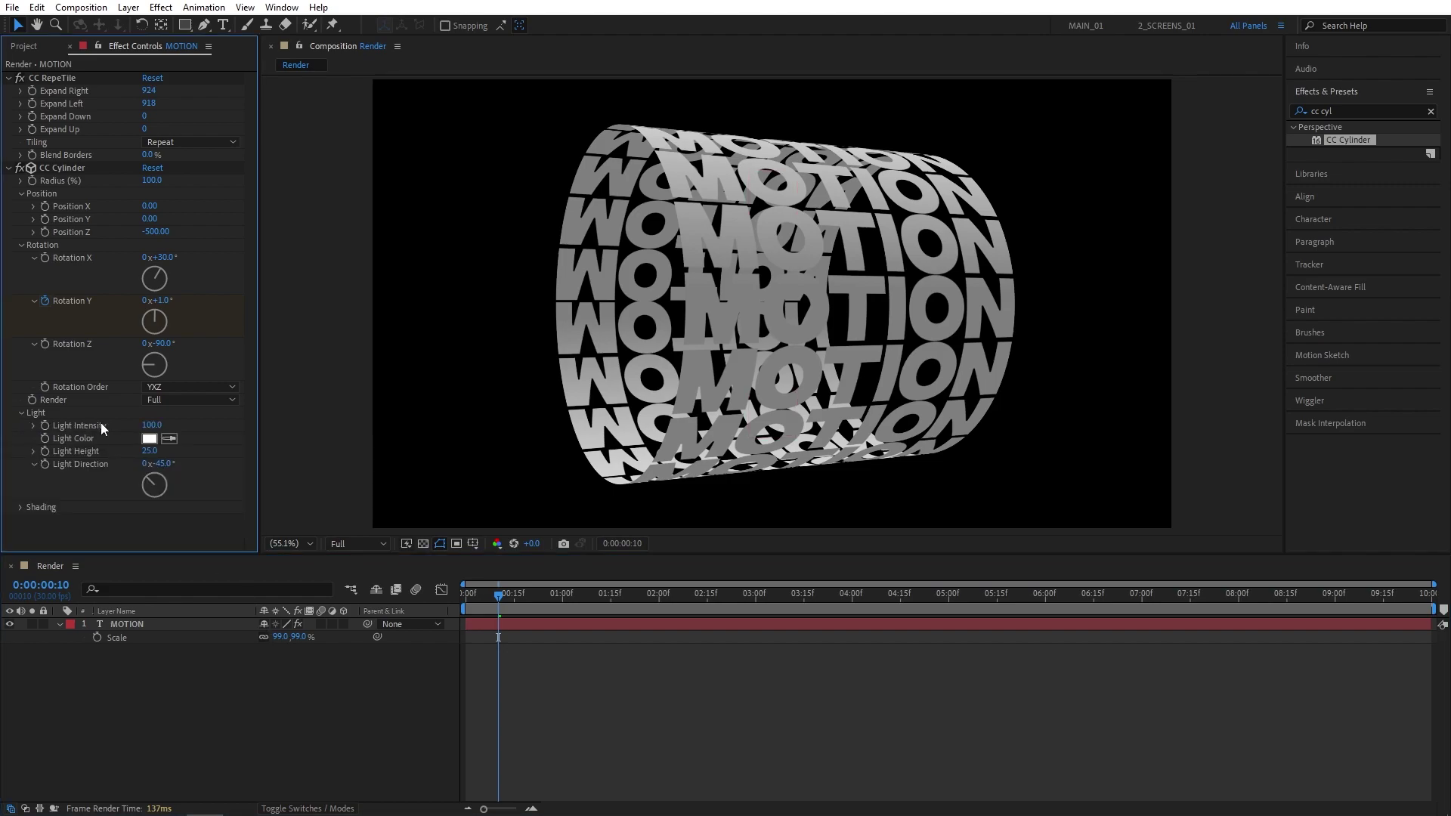
pyautogui.click(150, 424)
pyautogui.write('300')
pyautogui.press('Return')
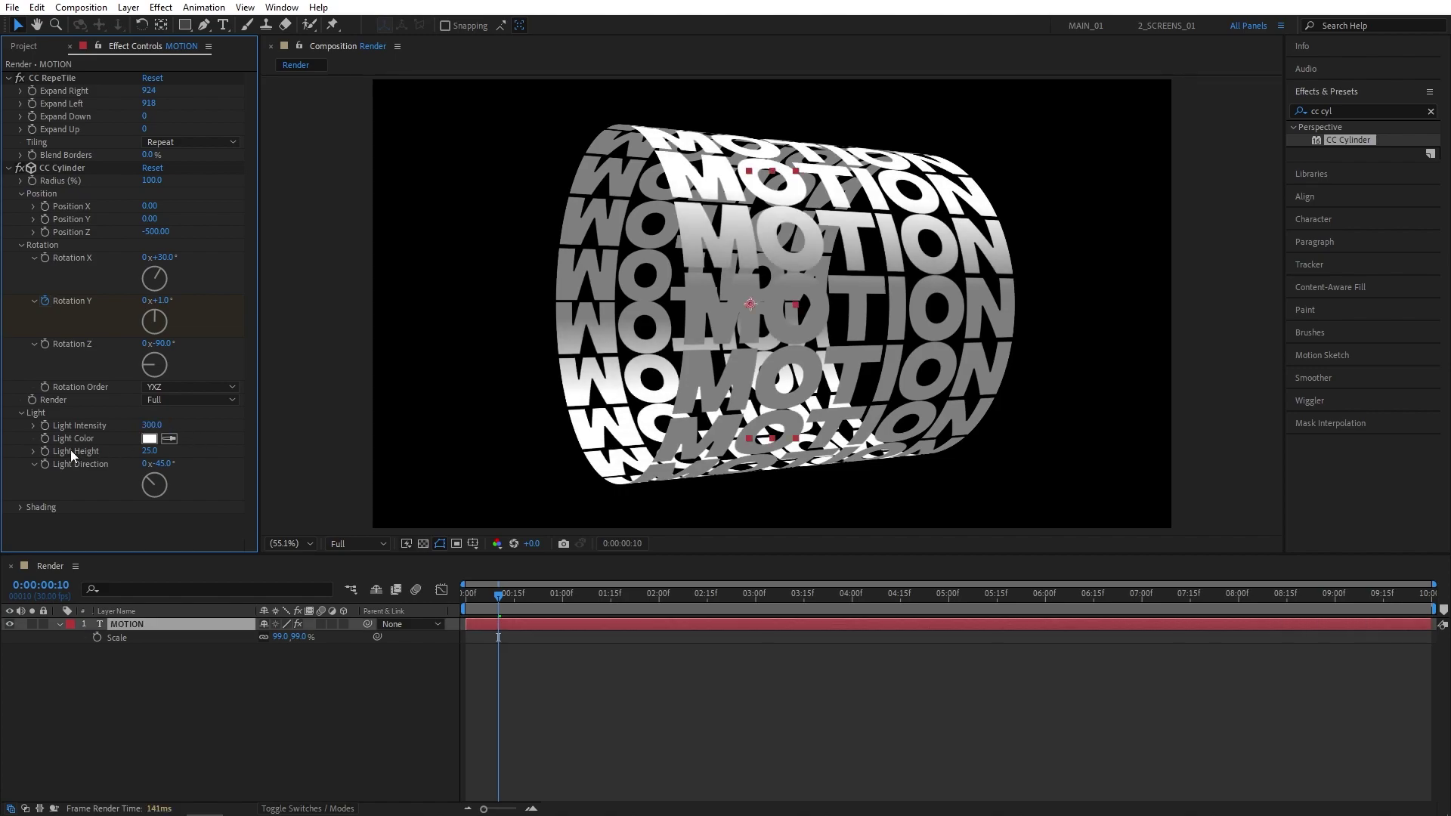
pyautogui.click(150, 451)
pyautogui.write('30')
pyautogui.press('Return')
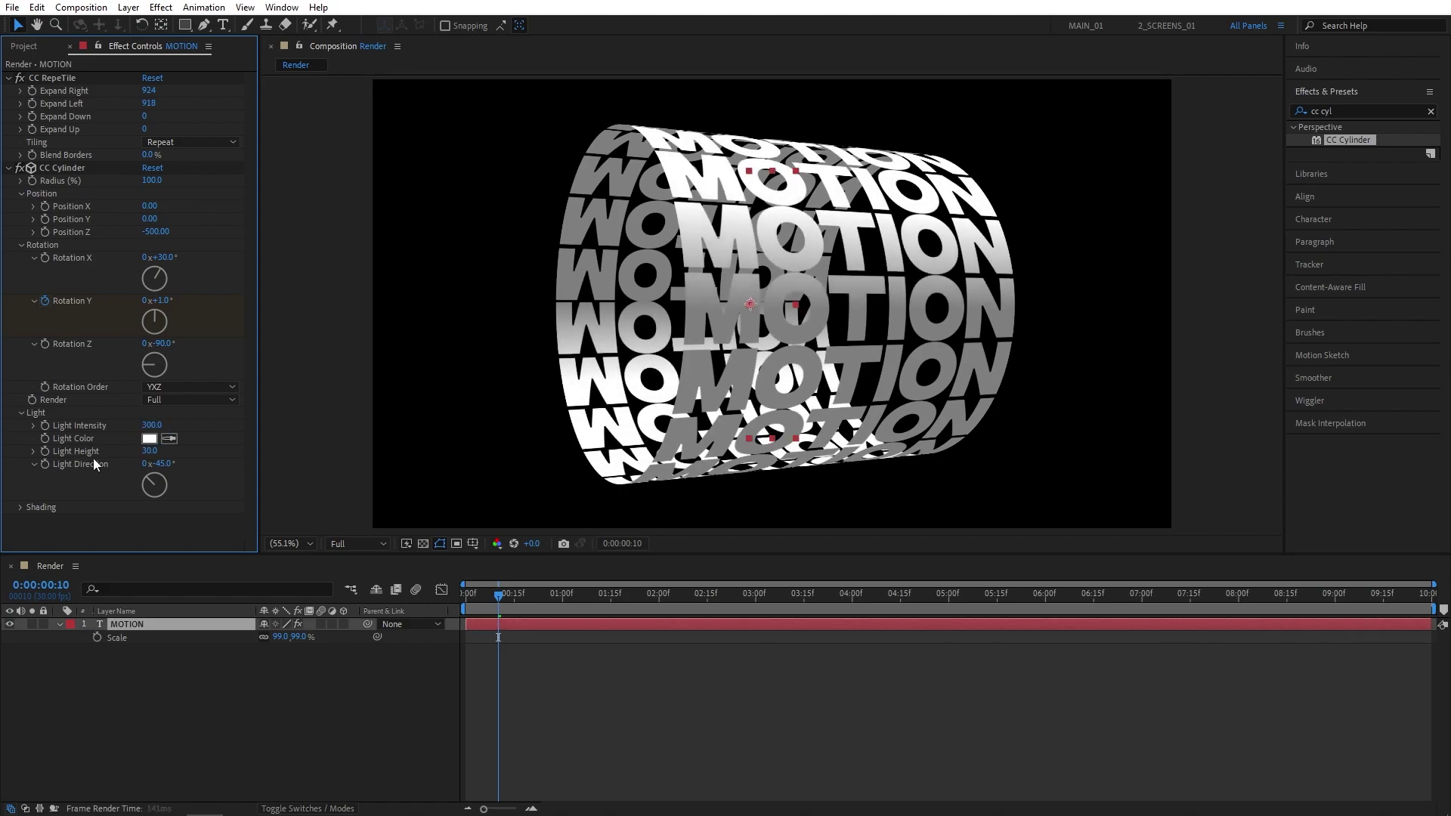
pyautogui.click(165, 462)
pyautogui.write('-15')
pyautogui.press('Return')
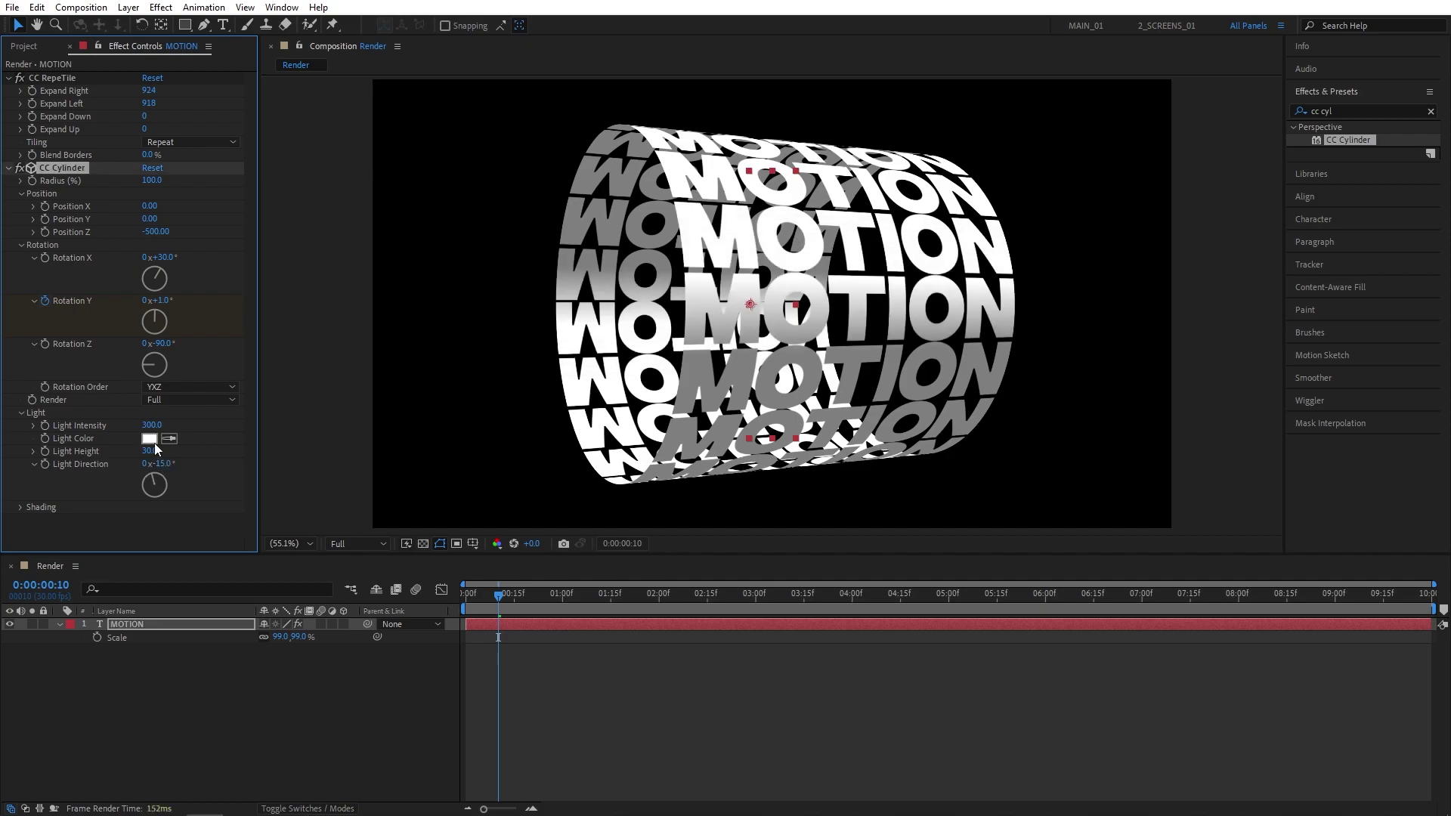
# Step: Change the cylinder's light colour to pink FF0066
pyautogui.click(154, 441)
pyautogui.click(238, 51)
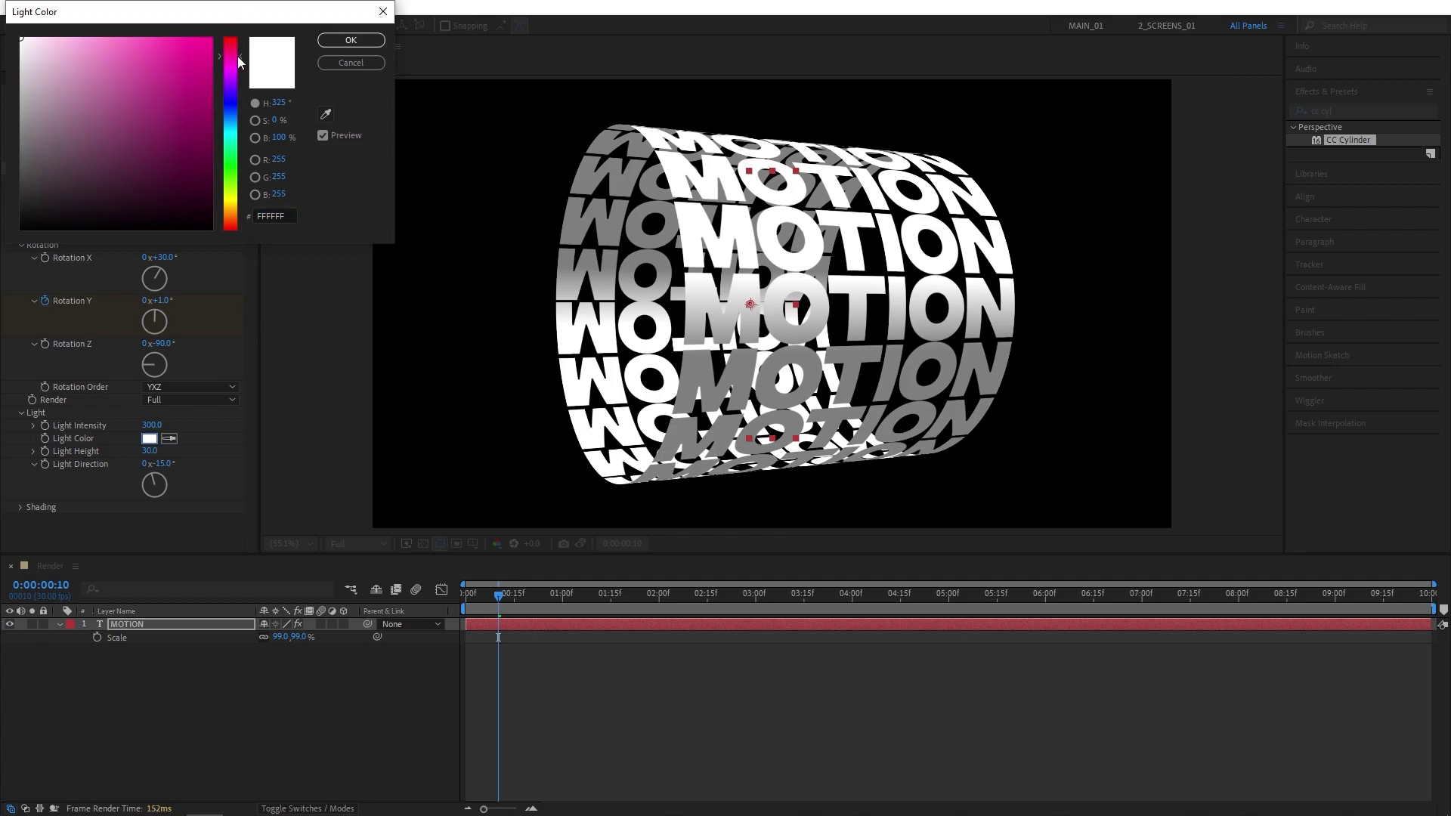
pyautogui.moveTo(176, 51); pyautogui.dragTo(213, 37)
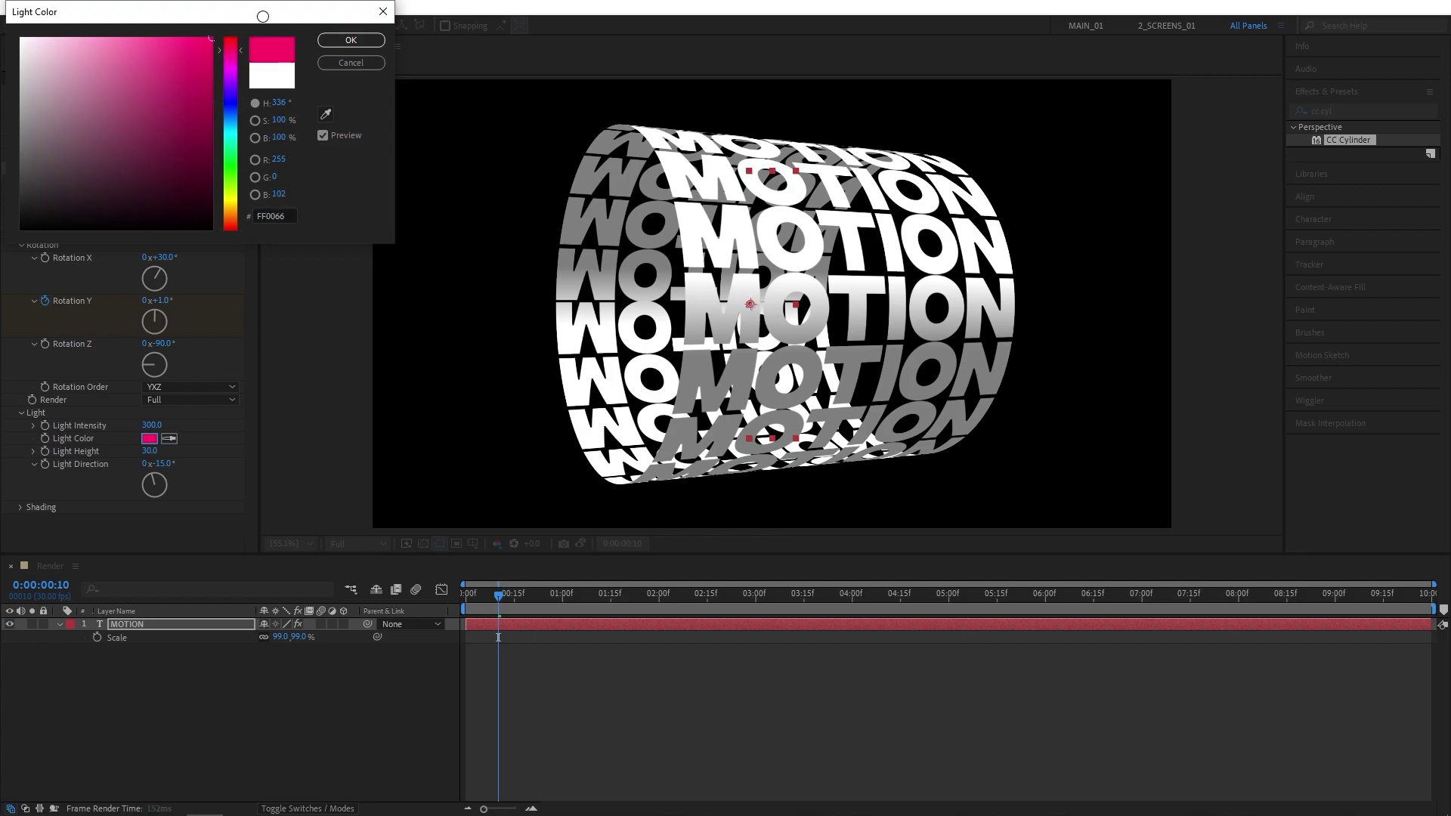
pyautogui.click(349, 41)
# Step: Set the cylinder's Shading Ambient to 15
pyautogui.click(20, 507)
pyautogui.click(151, 494)
pyautogui.write('15')
pyautogui.press('Return')
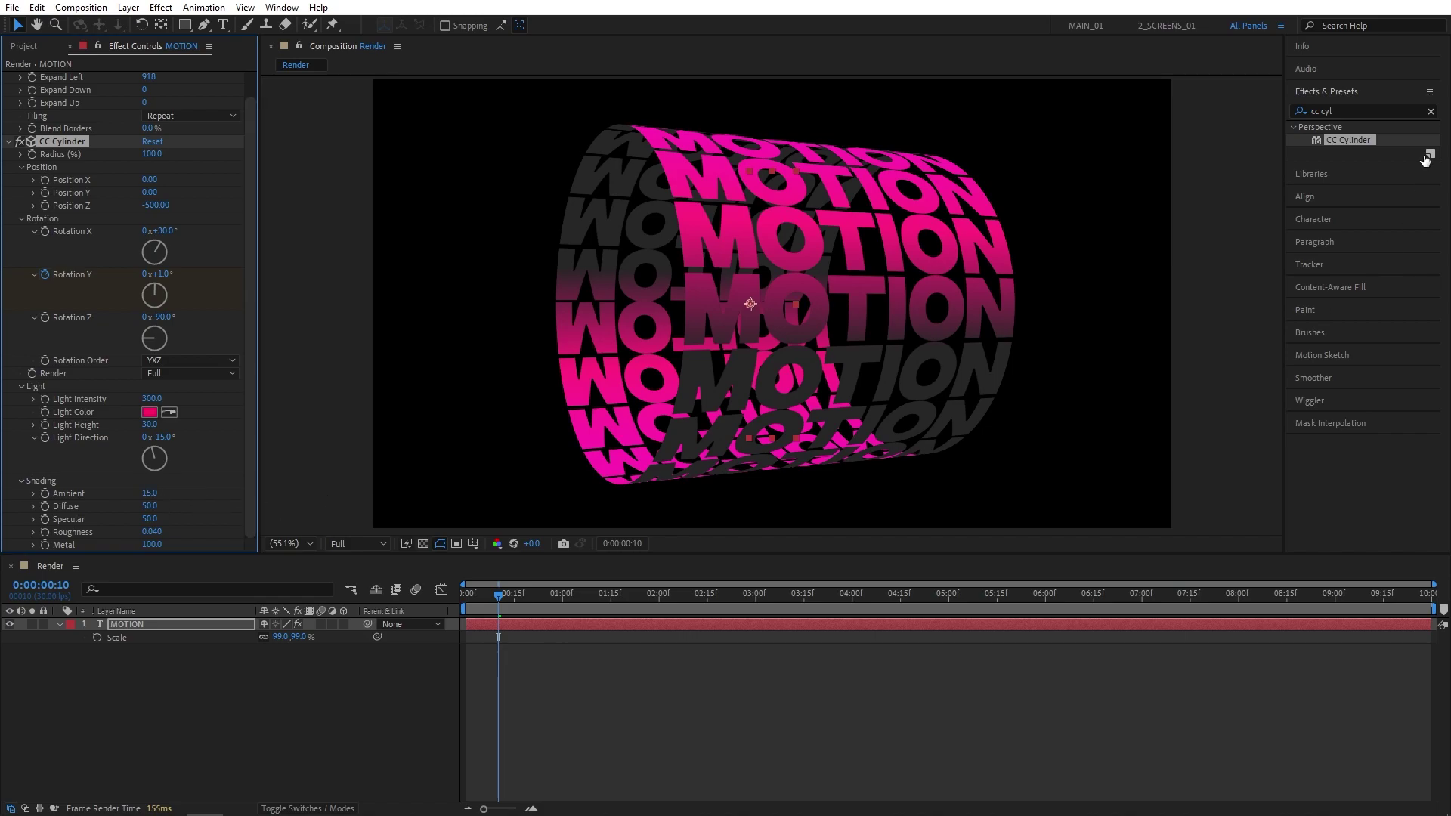
pyautogui.click(1345, 114)
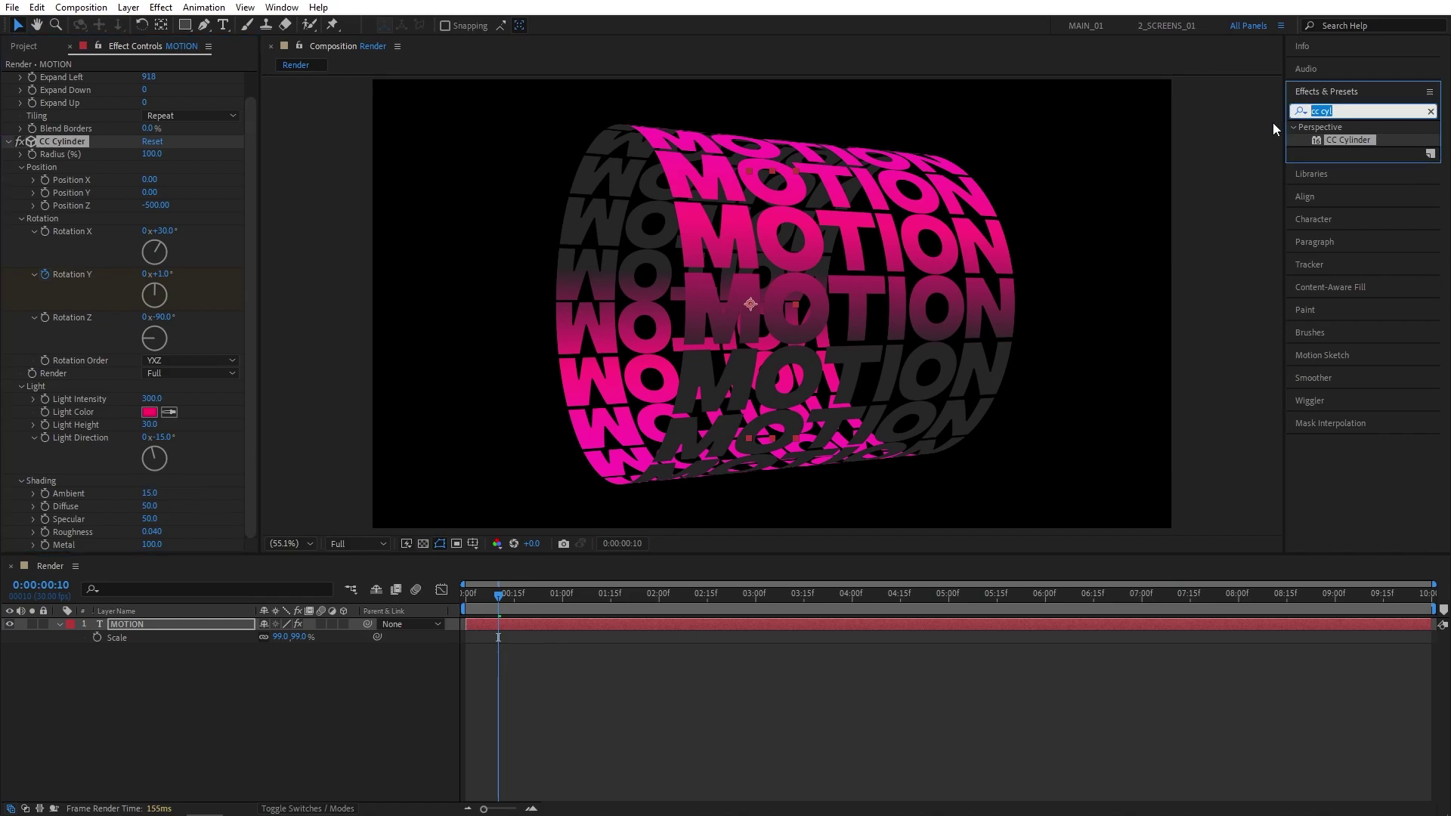
# Step: Apply Glow to MOTION with threshold 100%, radius 50 and intensity 0.5
pyautogui.write('glow')
pyautogui.moveTo(1350, 460); pyautogui.dragTo(138, 631)
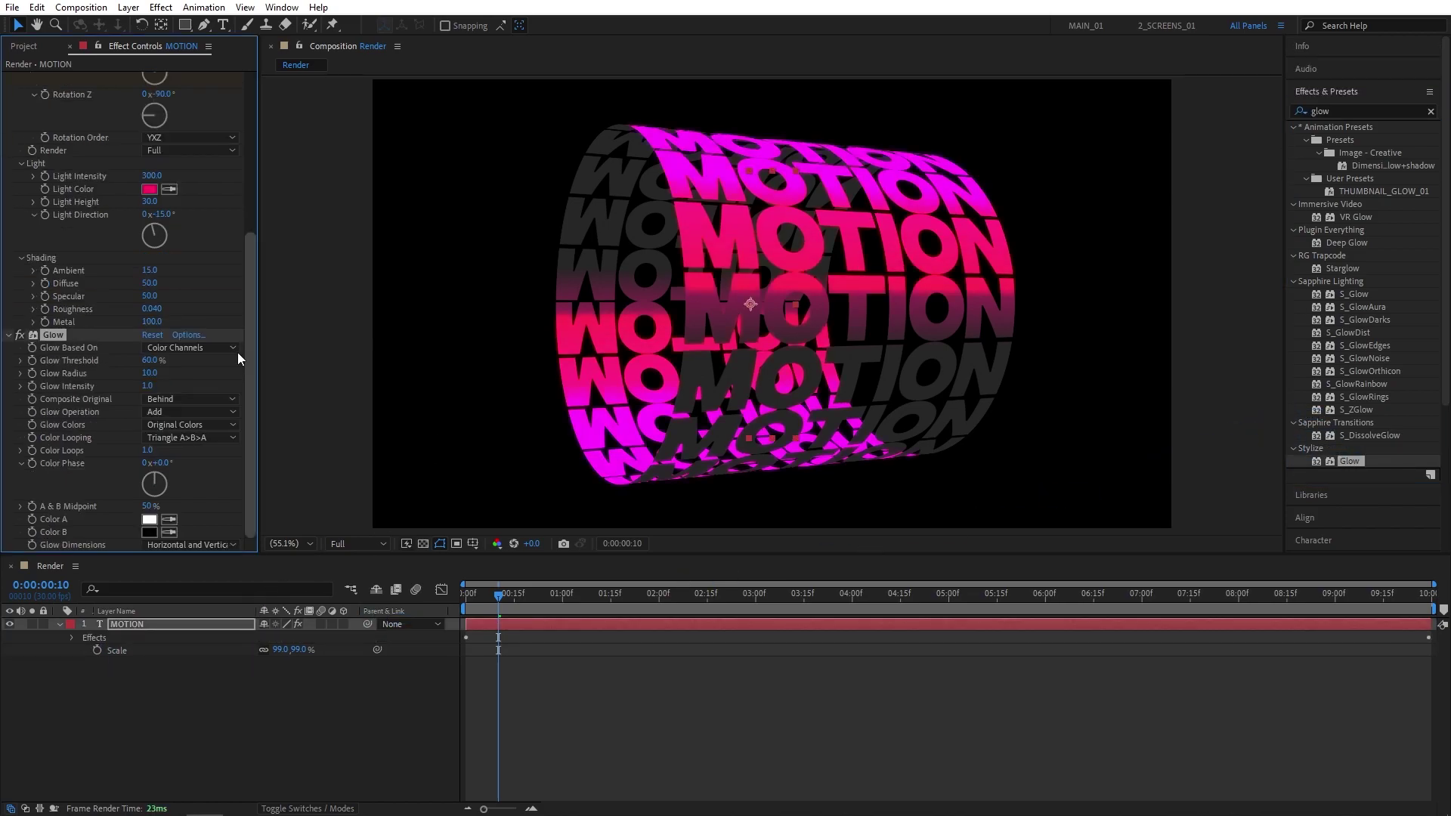
pyautogui.moveTo(174, 362); pyautogui.dragTo(521, 327)
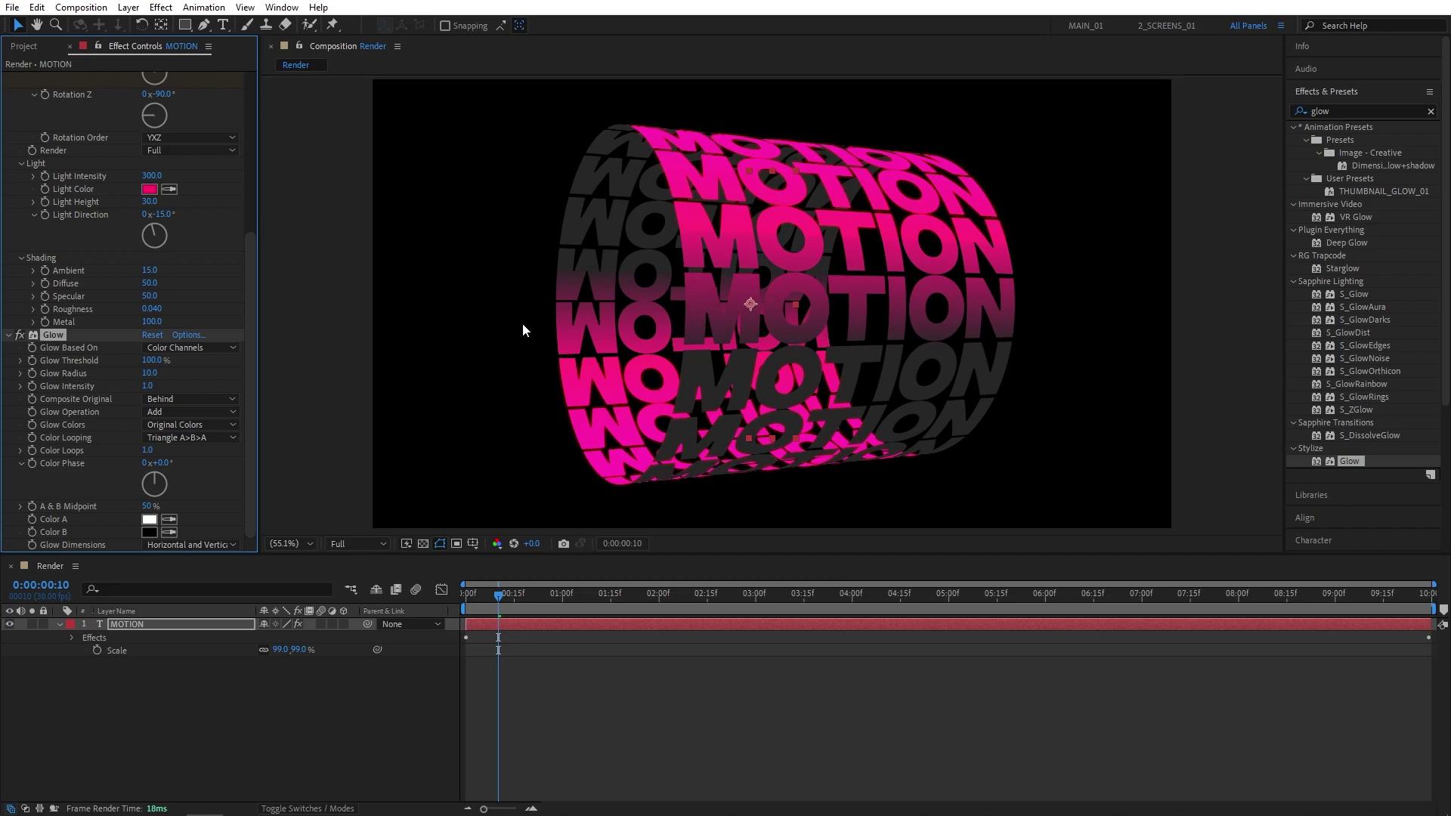
pyautogui.click(153, 373)
pyautogui.write('50')
pyautogui.press('Return')
pyautogui.click(148, 386)
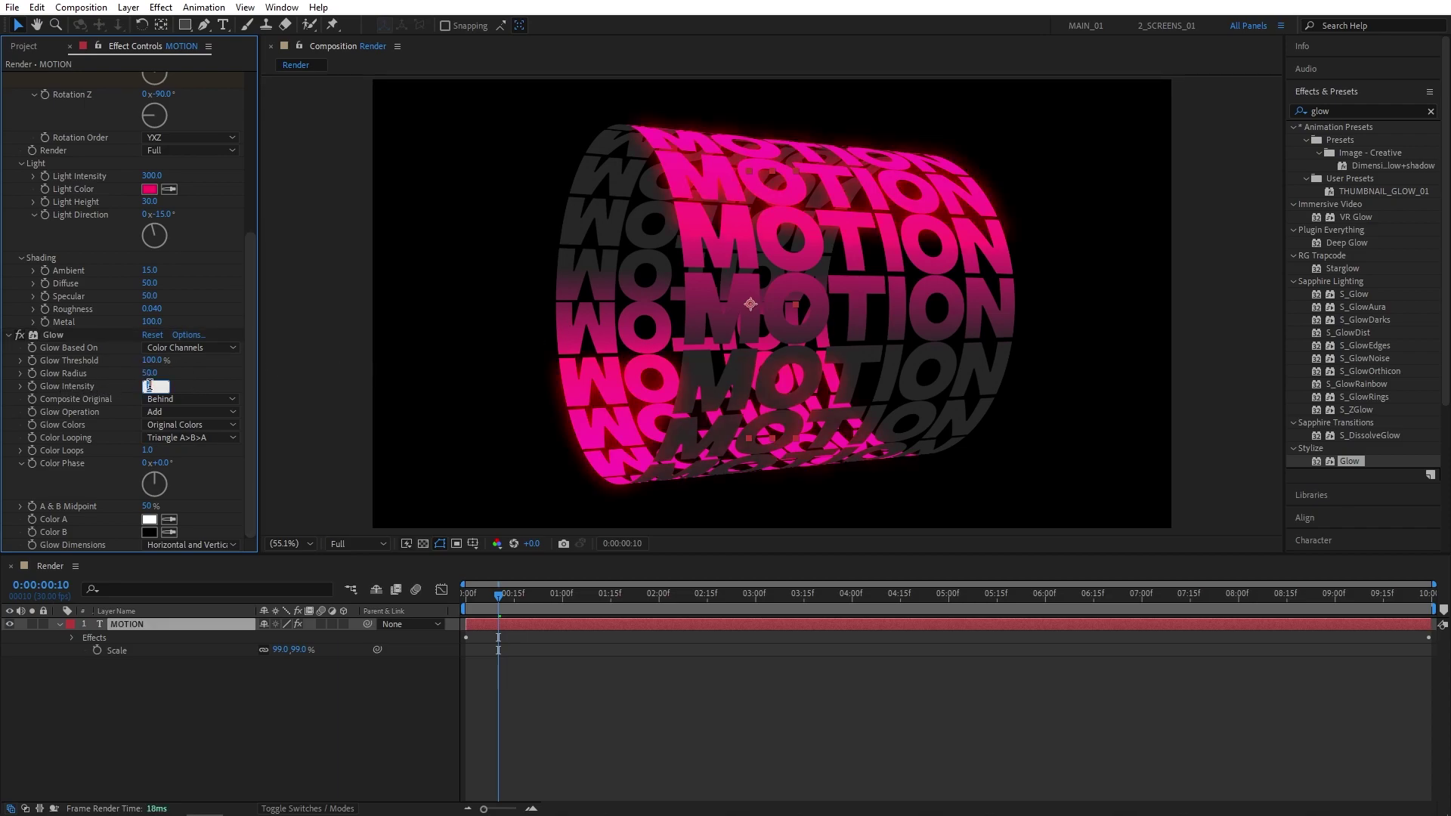
pyautogui.write('.5')
pyautogui.press('Return')
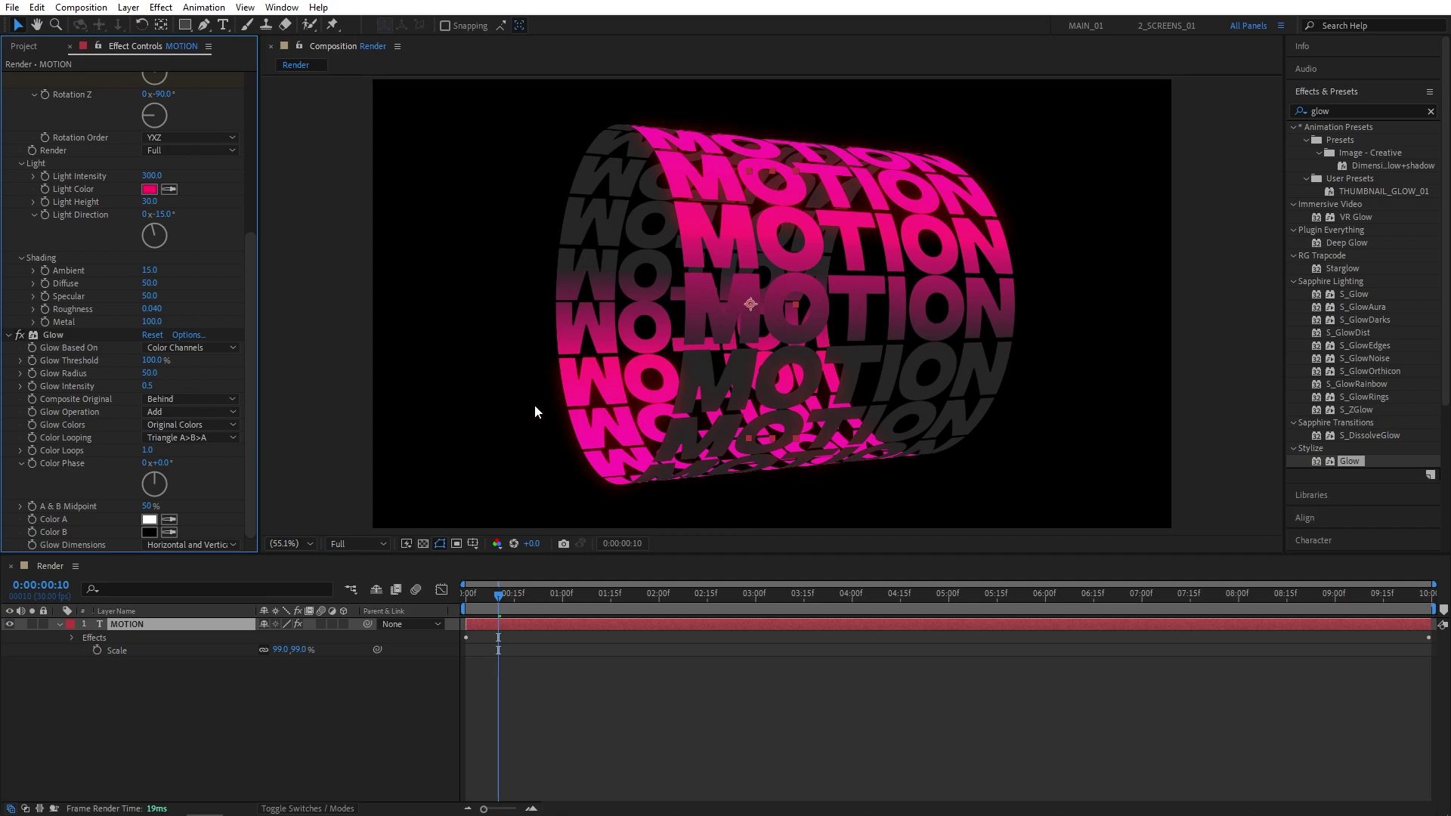
# Step: Start a new solid layer via Layer > New > Solid
pyautogui.click(128, 7)
pyautogui.moveTo(189, 25)
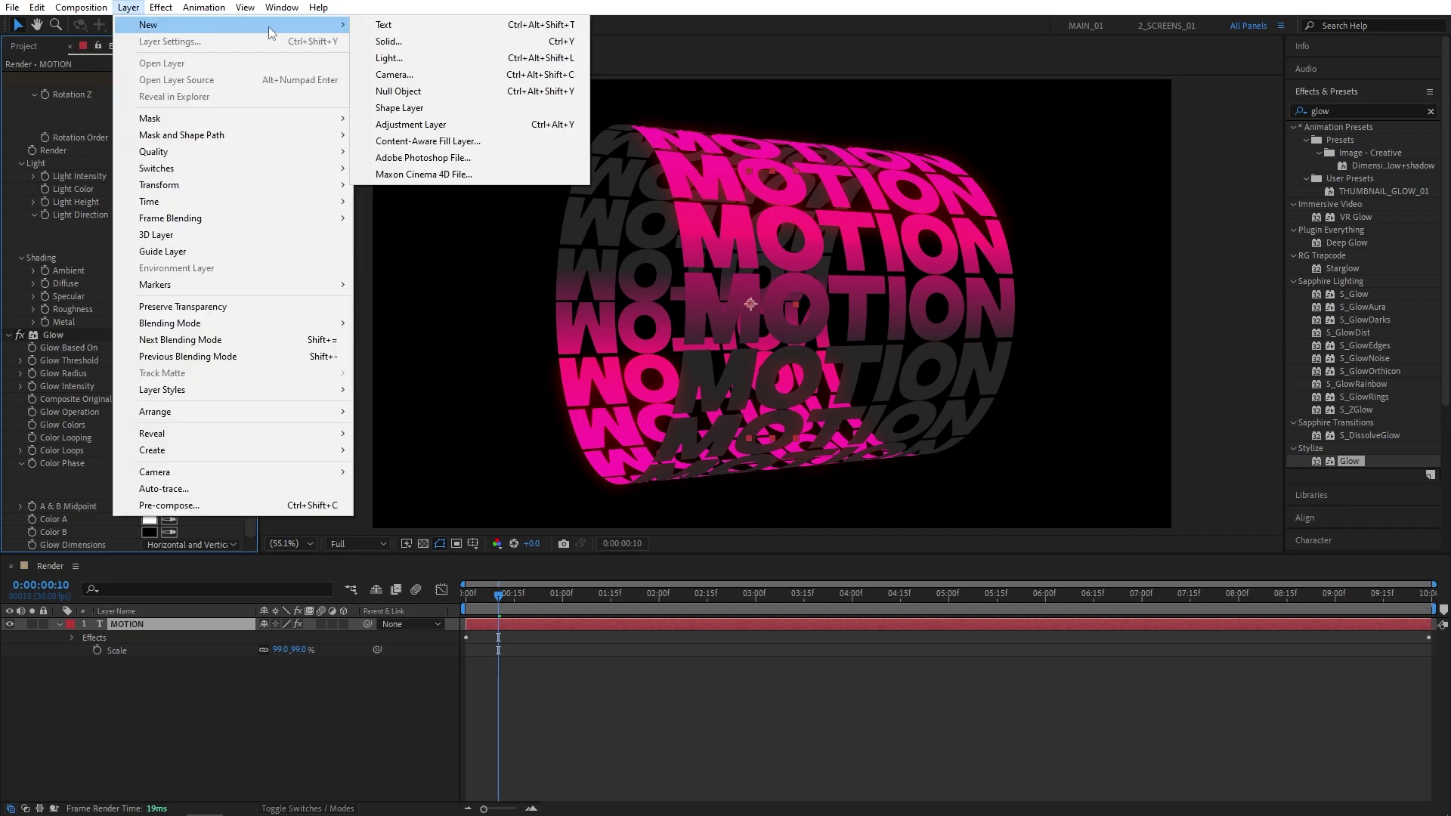
pyautogui.click(387, 41)
# Step: Create a 161616 dark gray solid named BG and place it below MOTION
pyautogui.write('BG')
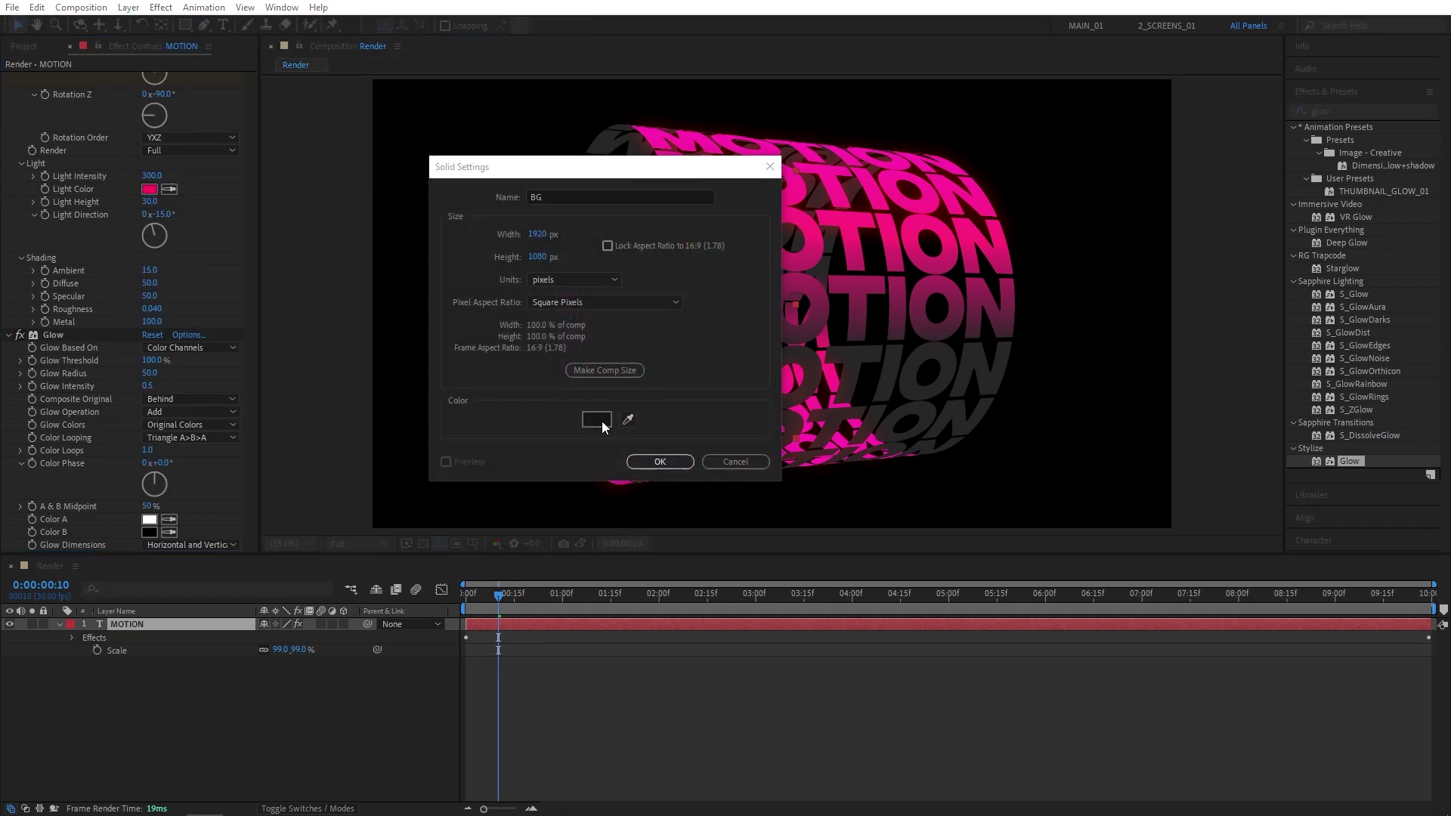
pyautogui.click(597, 419)
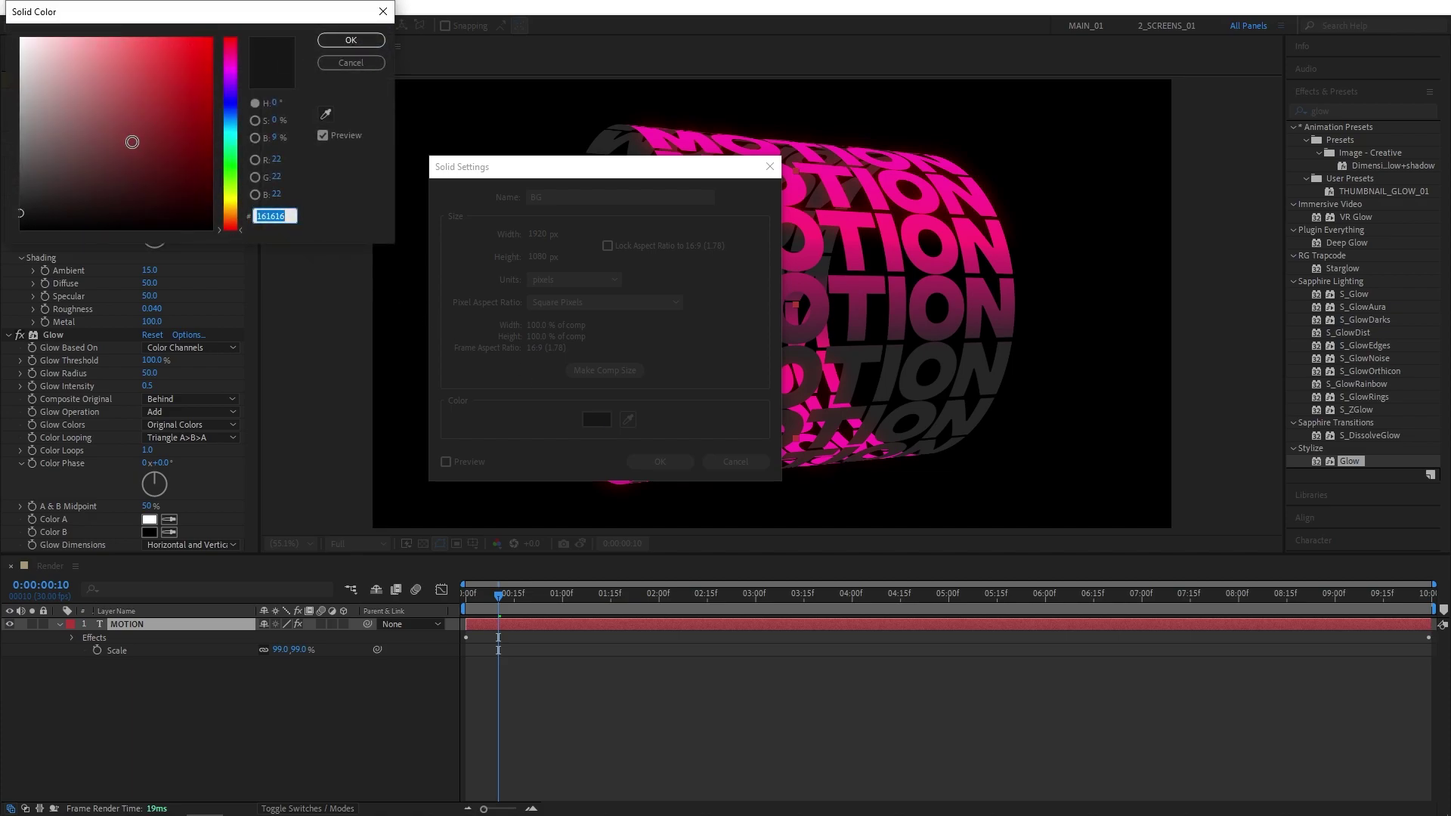
pyautogui.click(352, 63)
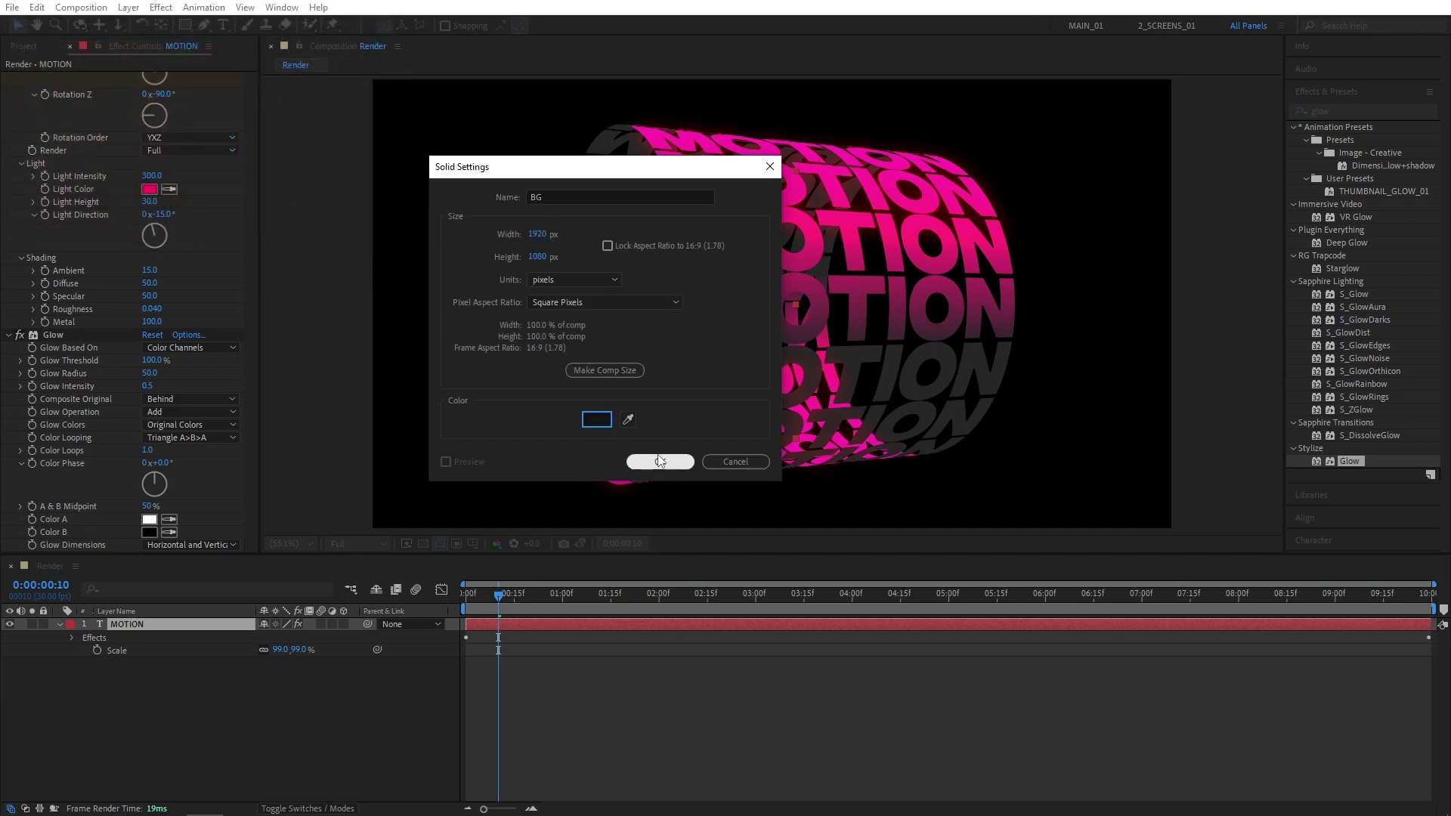
pyautogui.click(660, 462)
pyautogui.moveTo(115, 623); pyautogui.dragTo(183, 700)
pyautogui.click(266, 723)
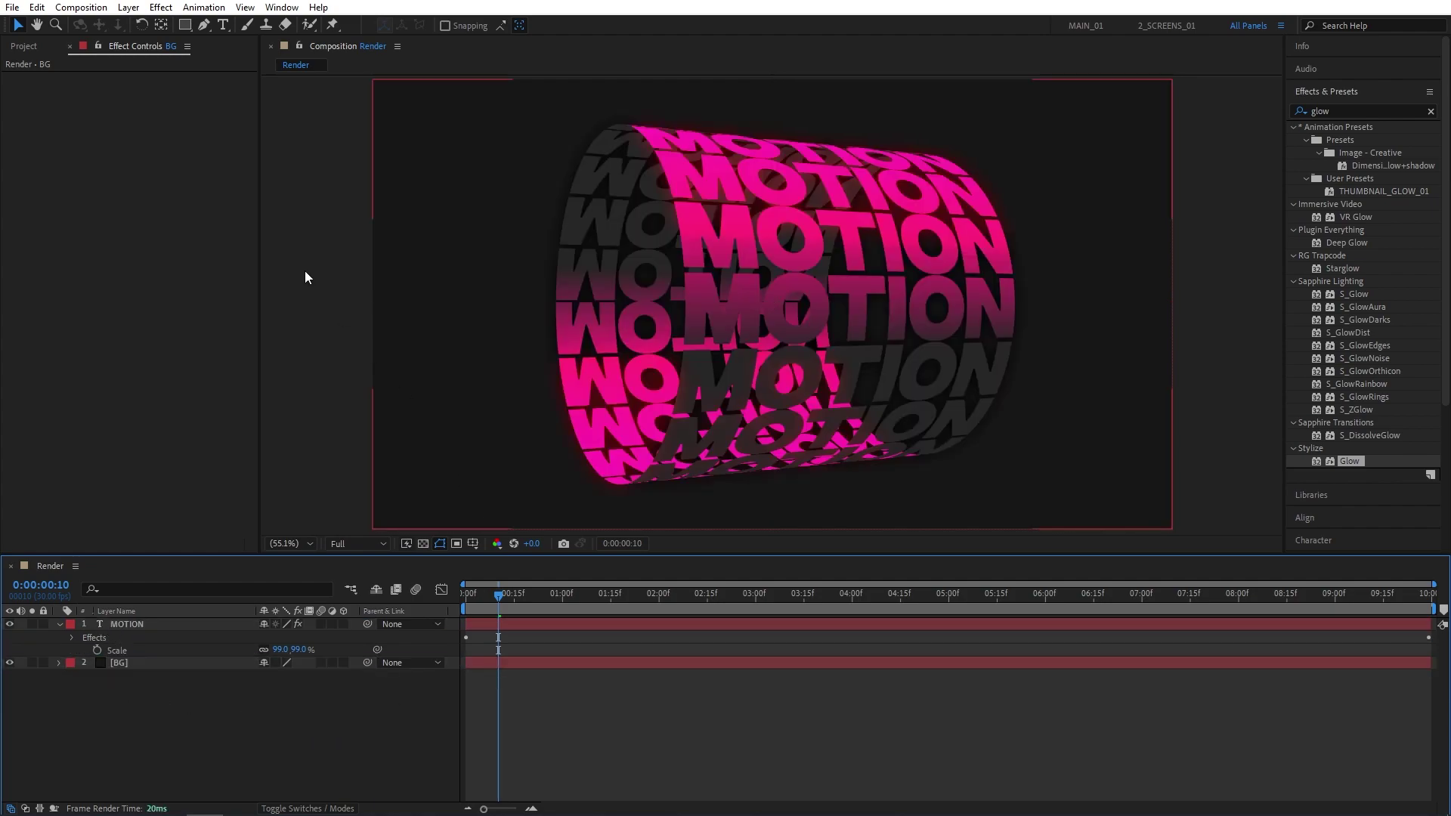
# Step: Add a new adjustment layer via Layer > New > Adjustment Layer
pyautogui.click(128, 6)
pyautogui.moveTo(152, 25)
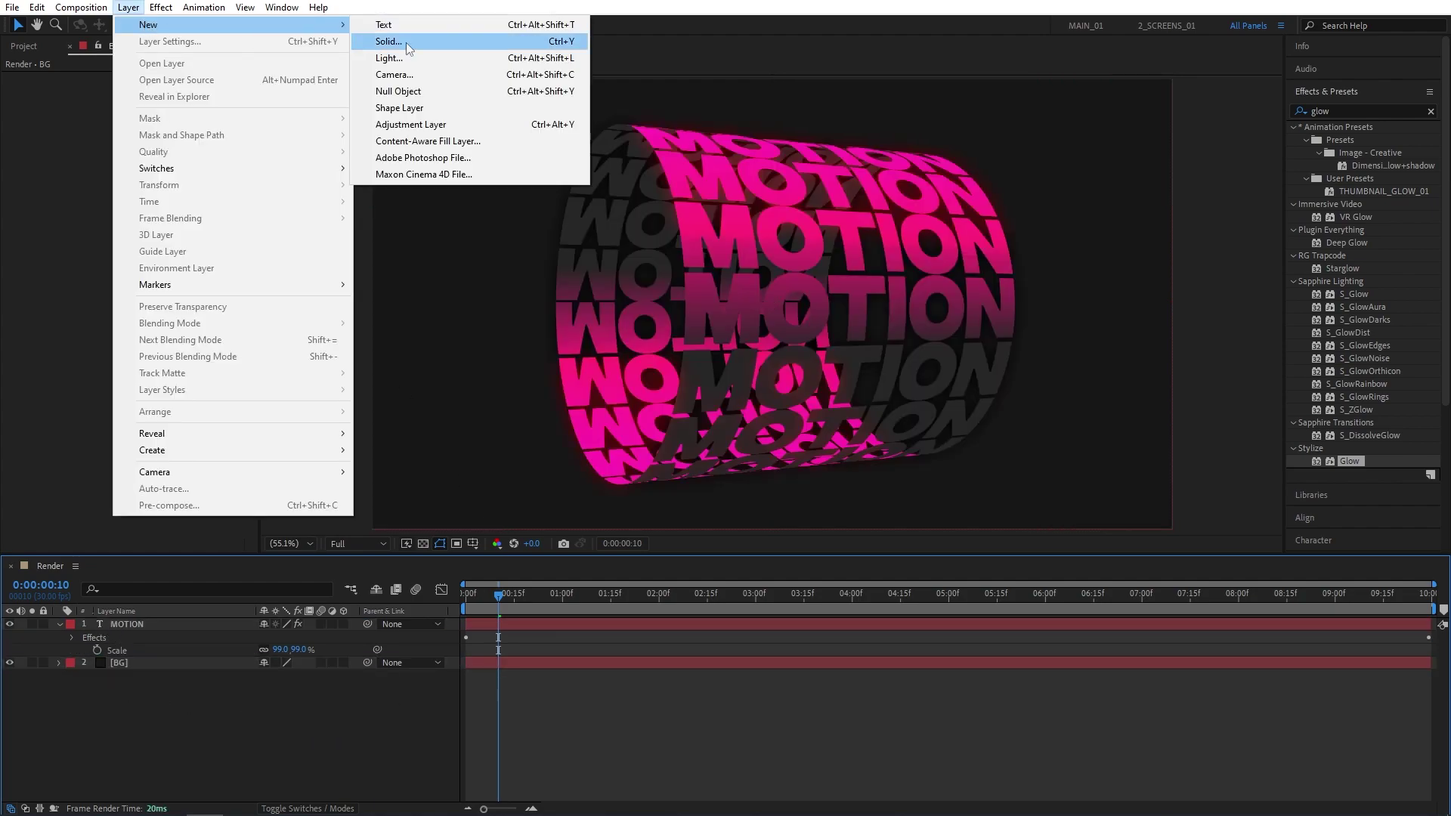
pyautogui.click(410, 124)
# Step: Apply Noise to the adjustment layer at 6% with colour noise turned off
pyautogui.click(1335, 111)
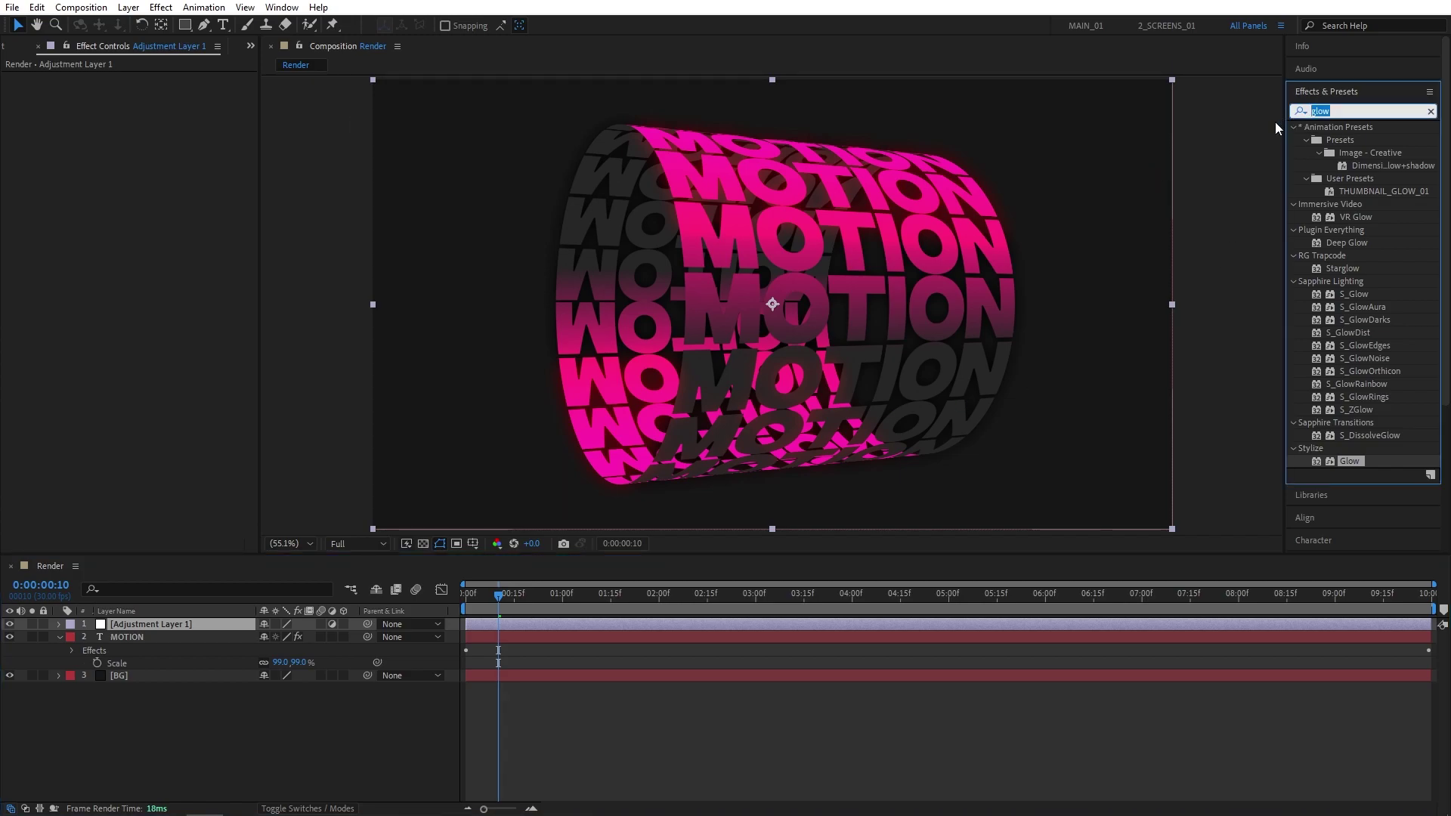
pyautogui.write('noise')
pyautogui.moveTo(1350, 191); pyautogui.dragTo(149, 624)
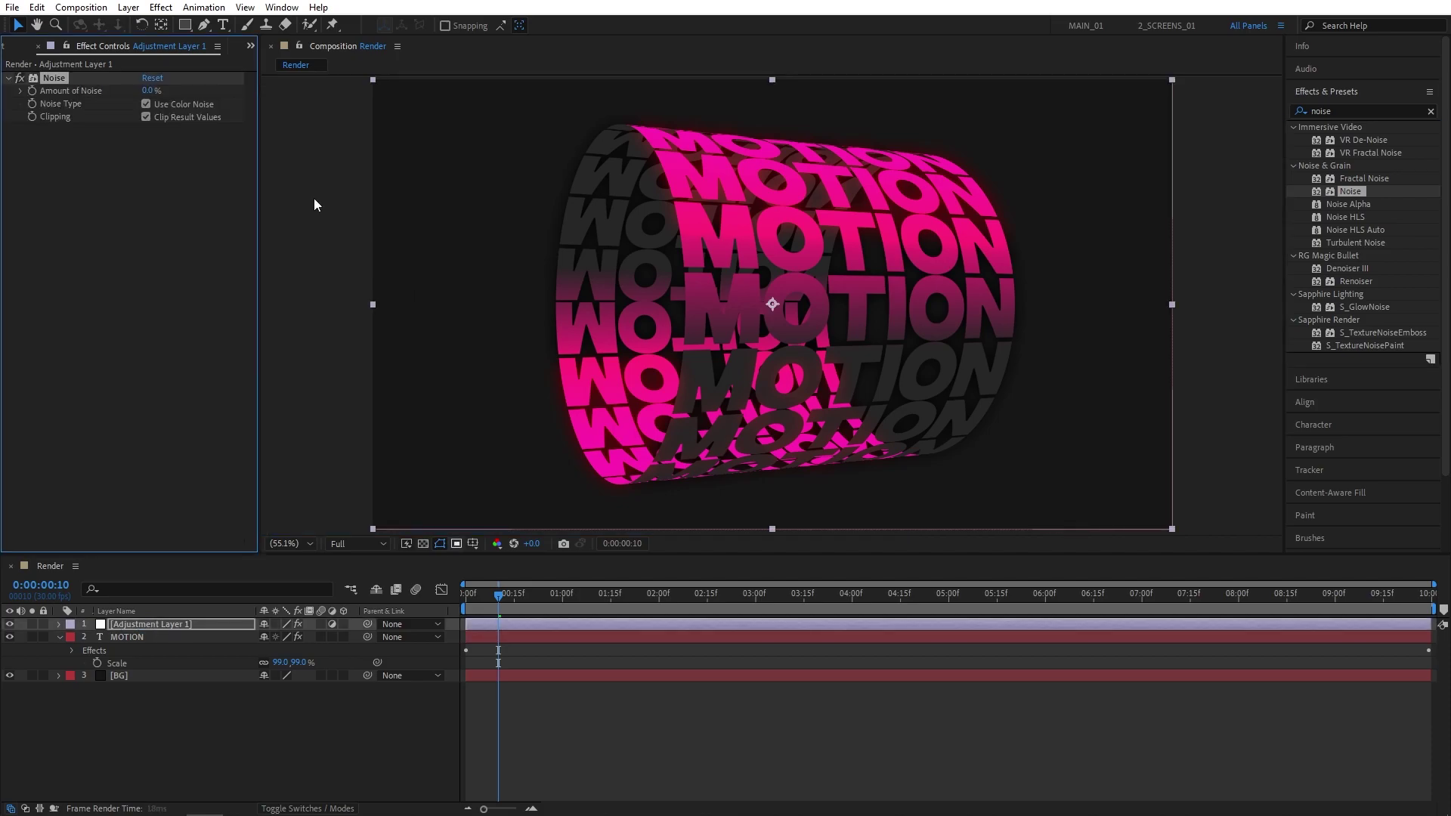
pyautogui.click(147, 90)
pyautogui.click(158, 145)
pyautogui.click(146, 104)
# Step: Preview the spinning drum animation, then return to frame 0:00:00:06
pyautogui.moveTo(557, 593); pyautogui.dragTo(488, 609)
pyautogui.press('space')
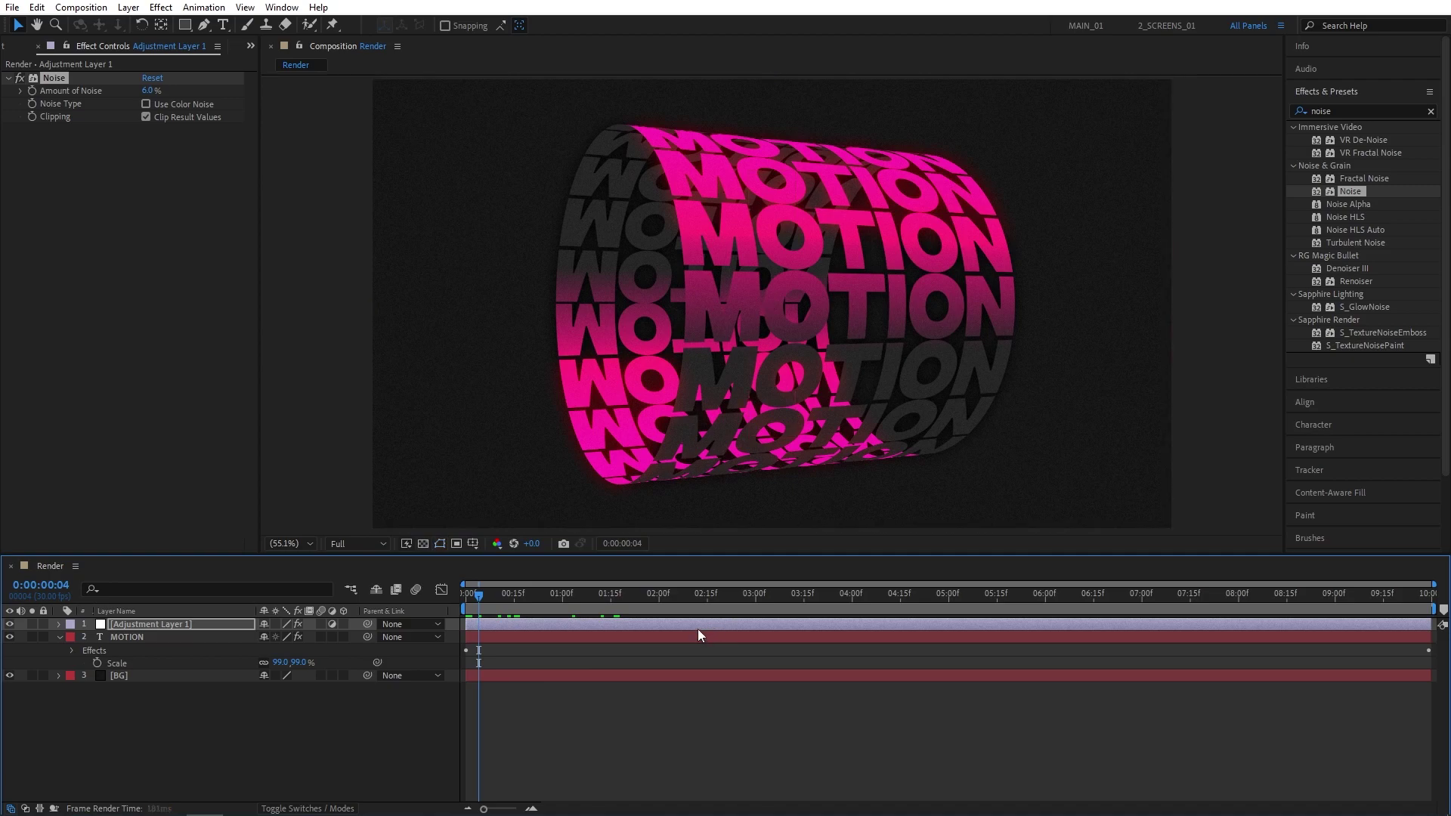
pyautogui.press('space')
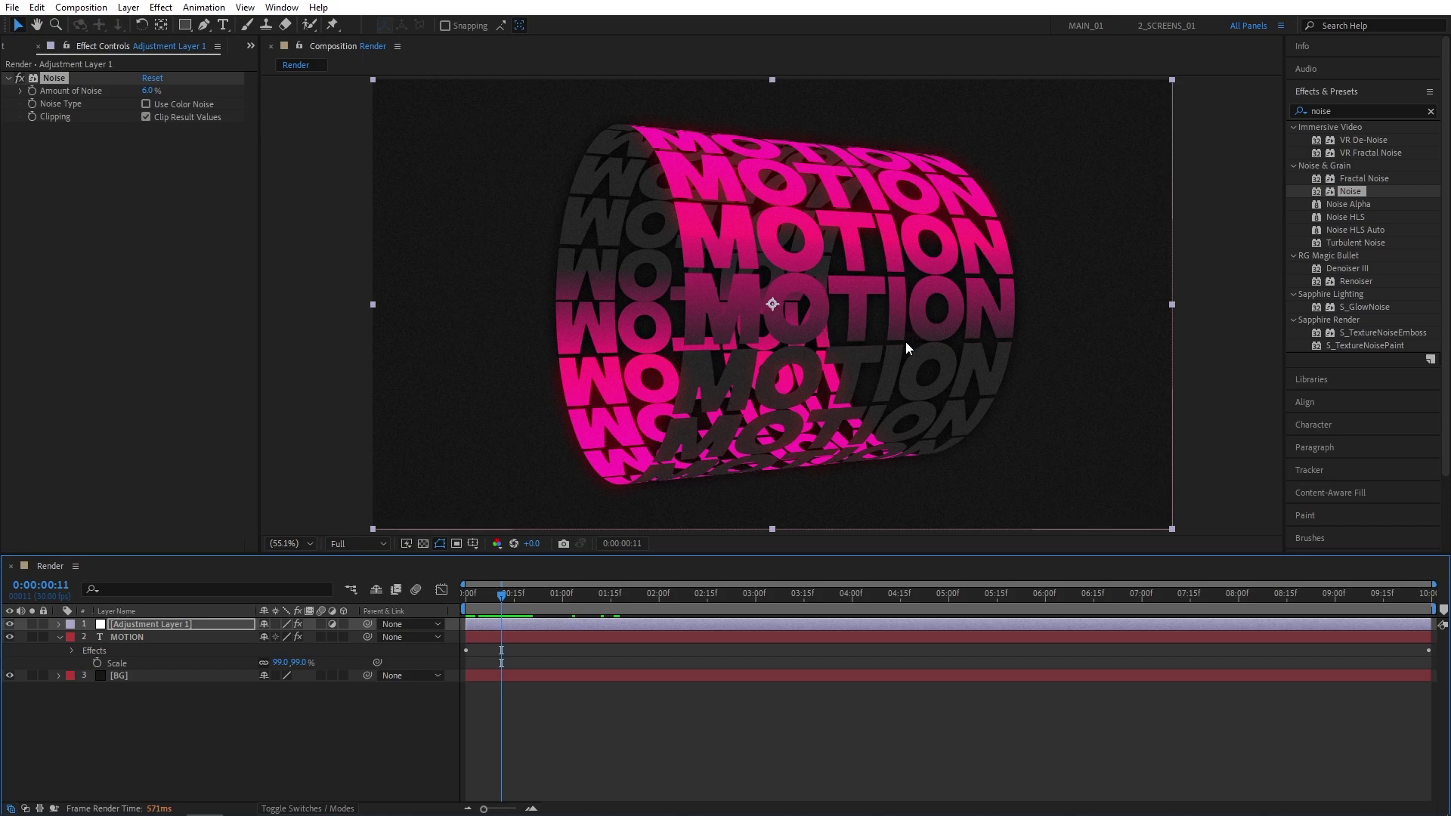
pyautogui.moveTo(502, 597); pyautogui.dragTo(484, 599)
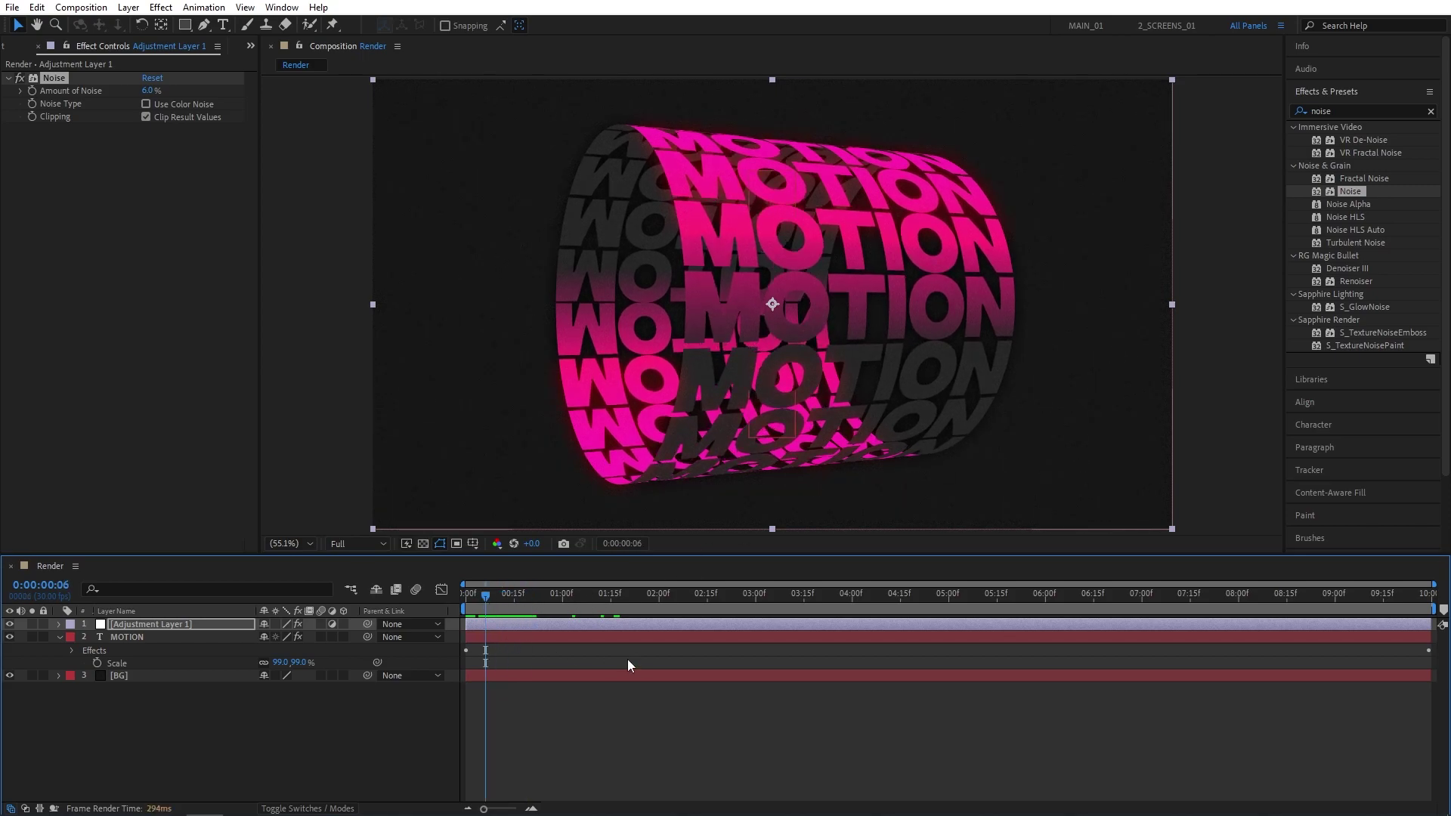
pyautogui.click(207, 742)
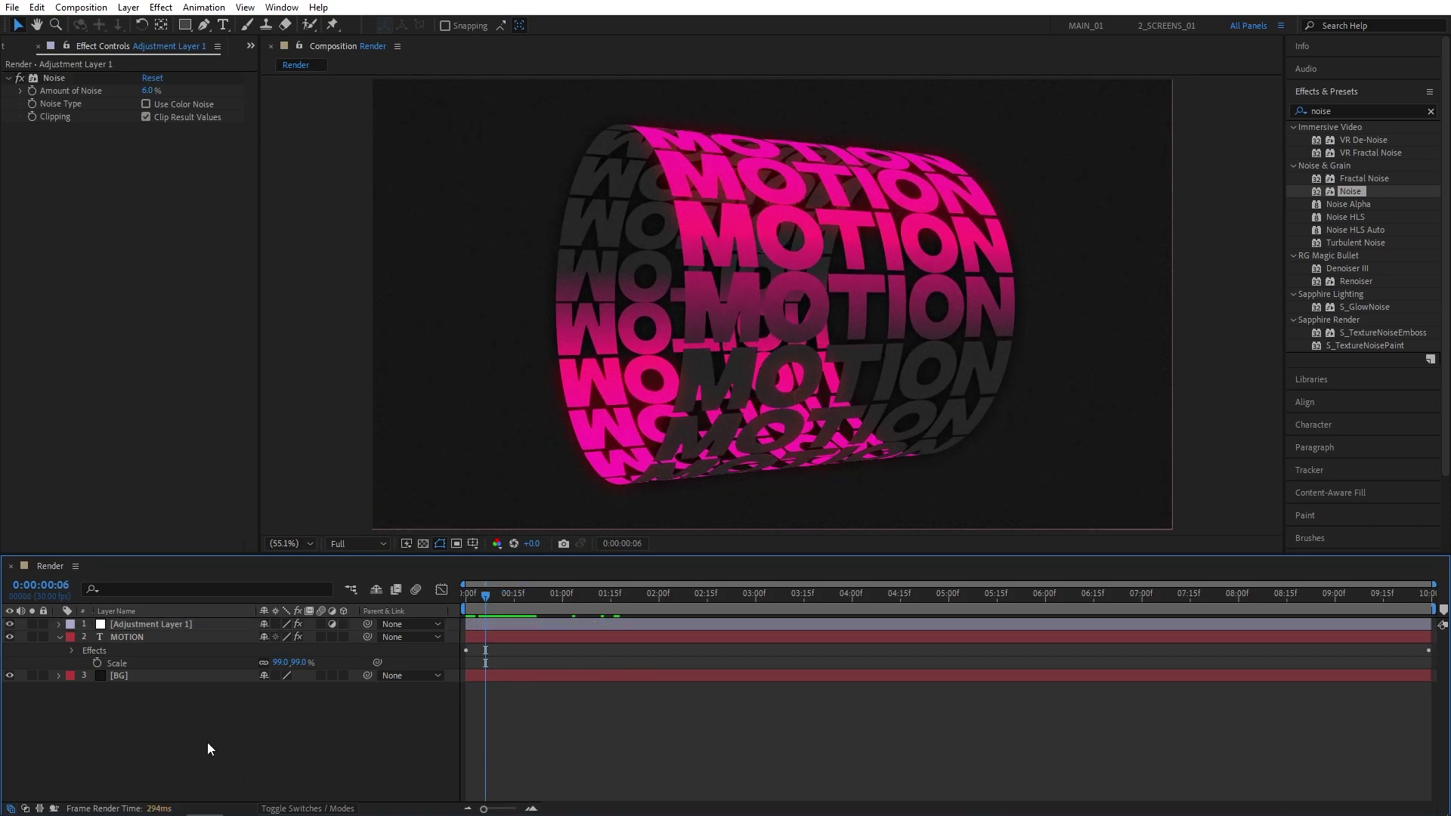
# Step: Change the text layer's source text to MOTION GRAPHICS
pyautogui.doubleClick(136, 636)
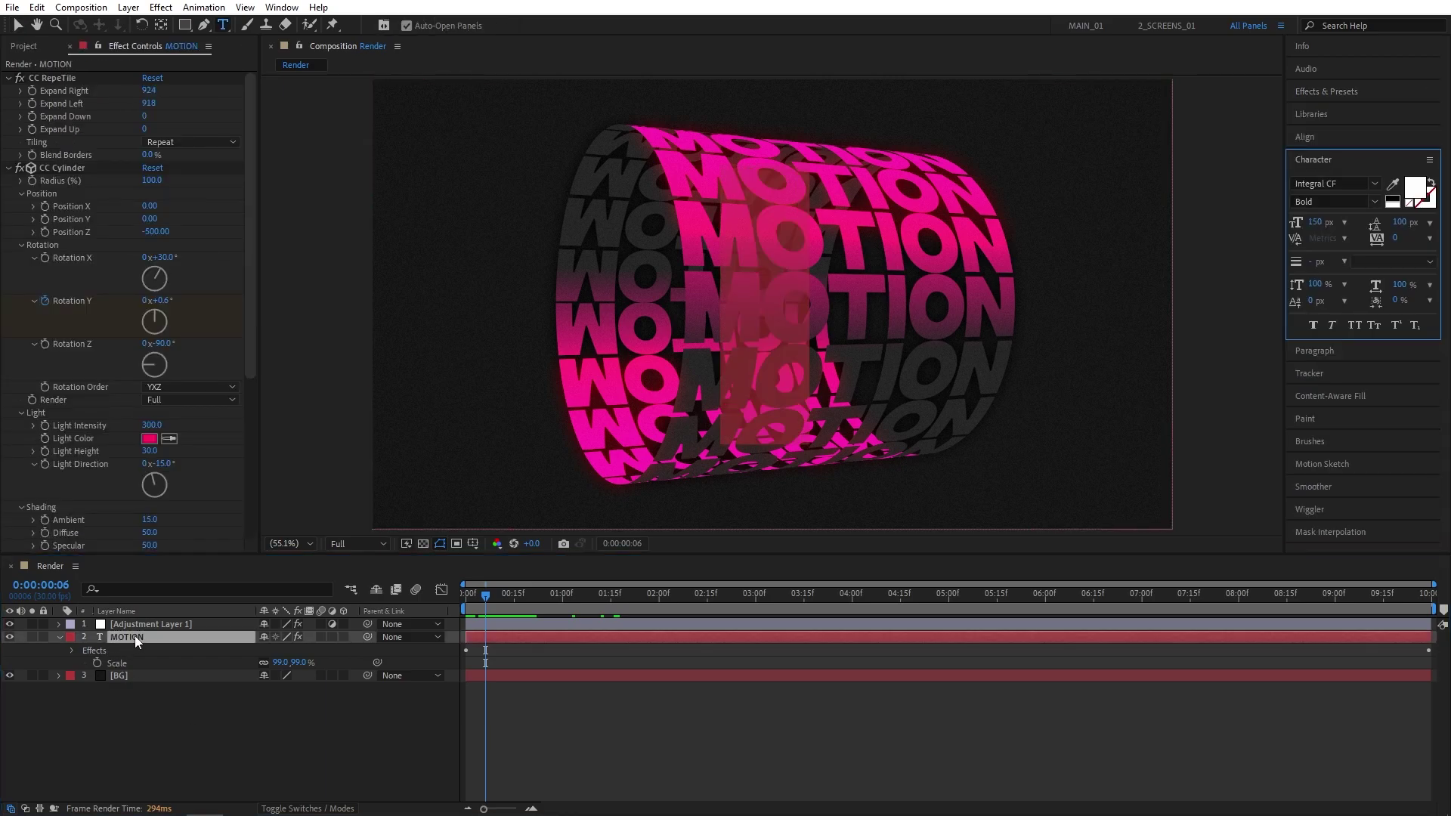
pyautogui.write('MOTION GRAOP')
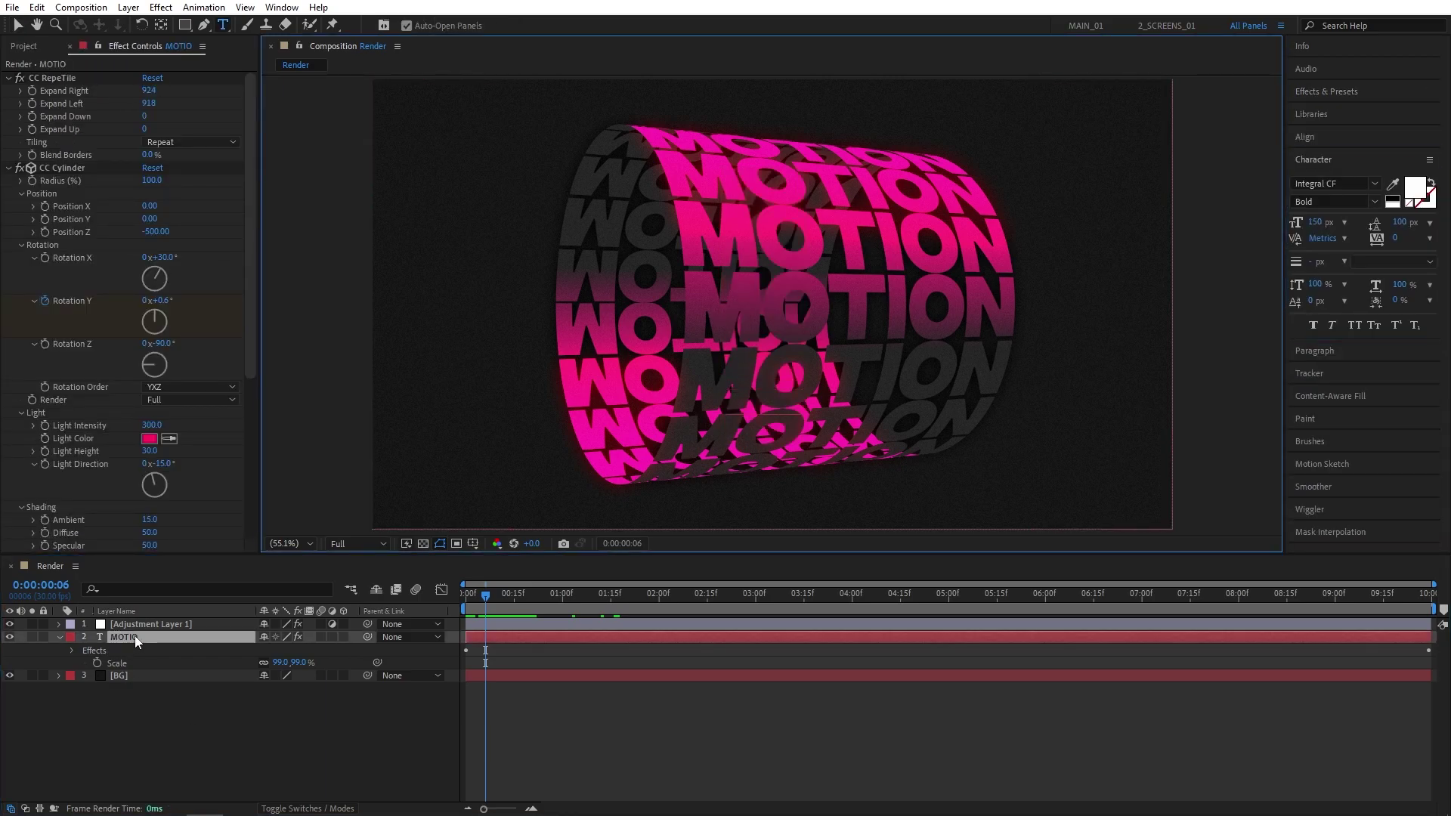
pyautogui.press('BackSpace')
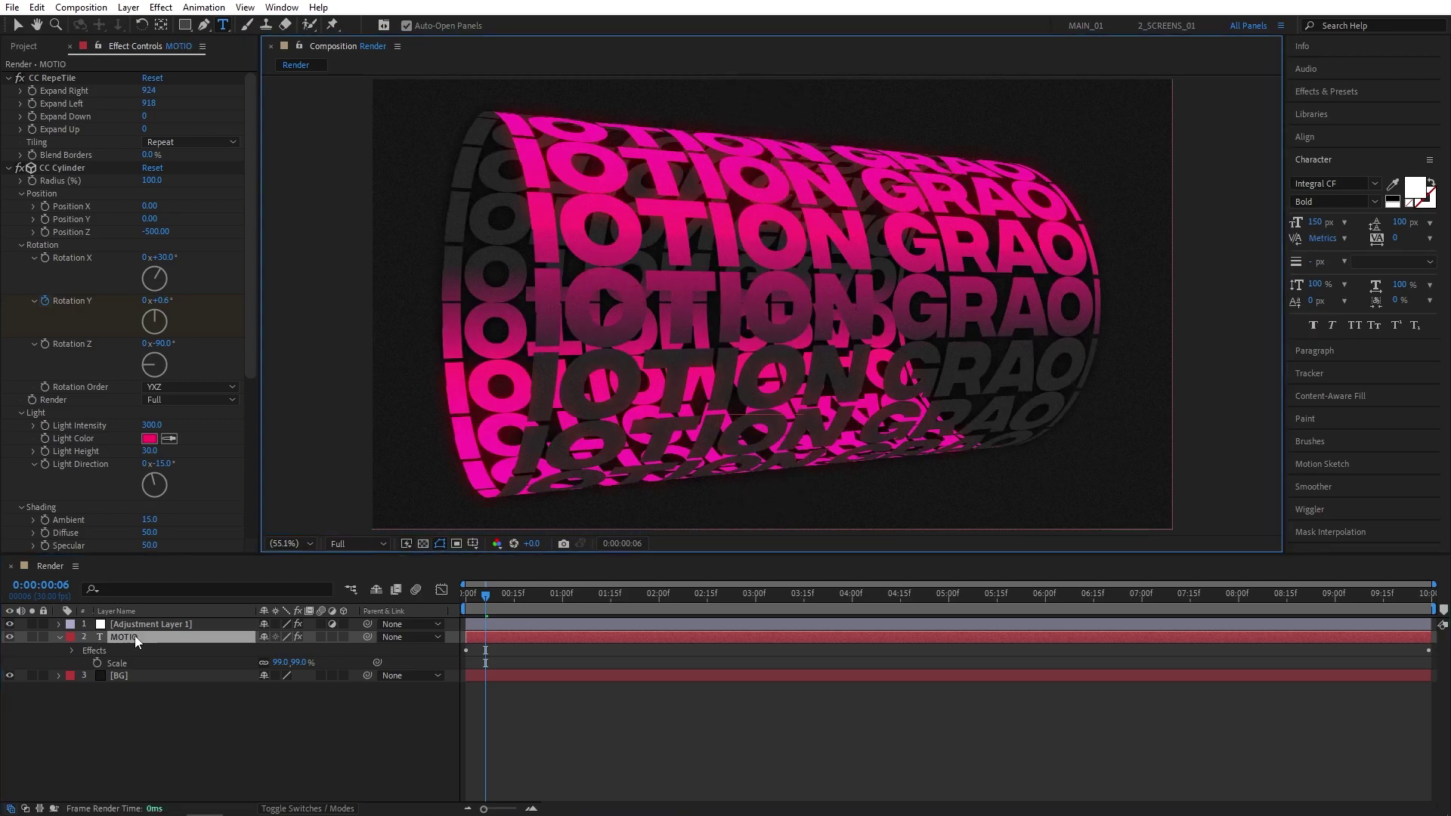
pyautogui.press('BackSpace')
pyautogui.write('PHICS')
pyautogui.click(227, 727)
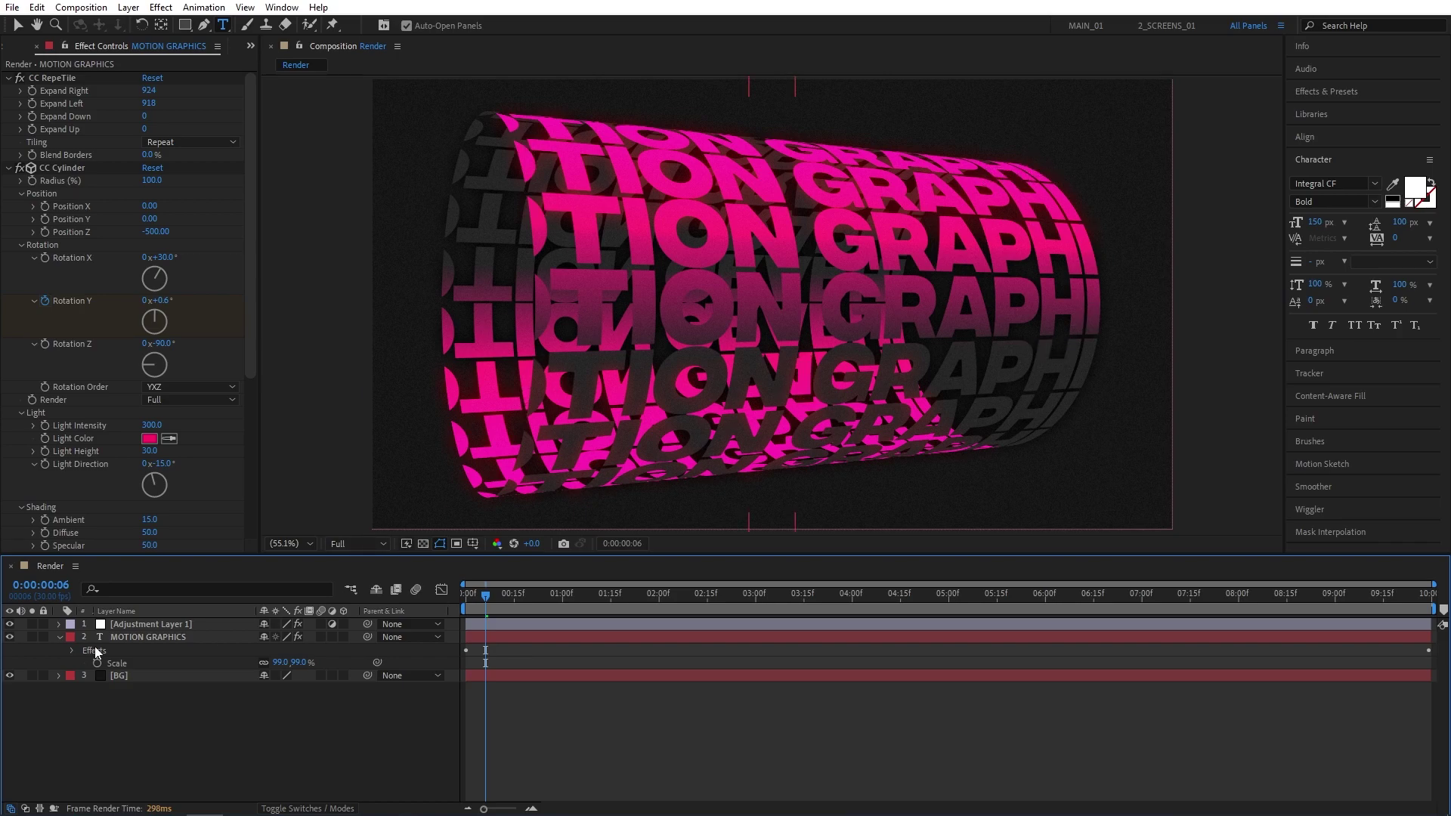
pyautogui.rightClick(124, 637)
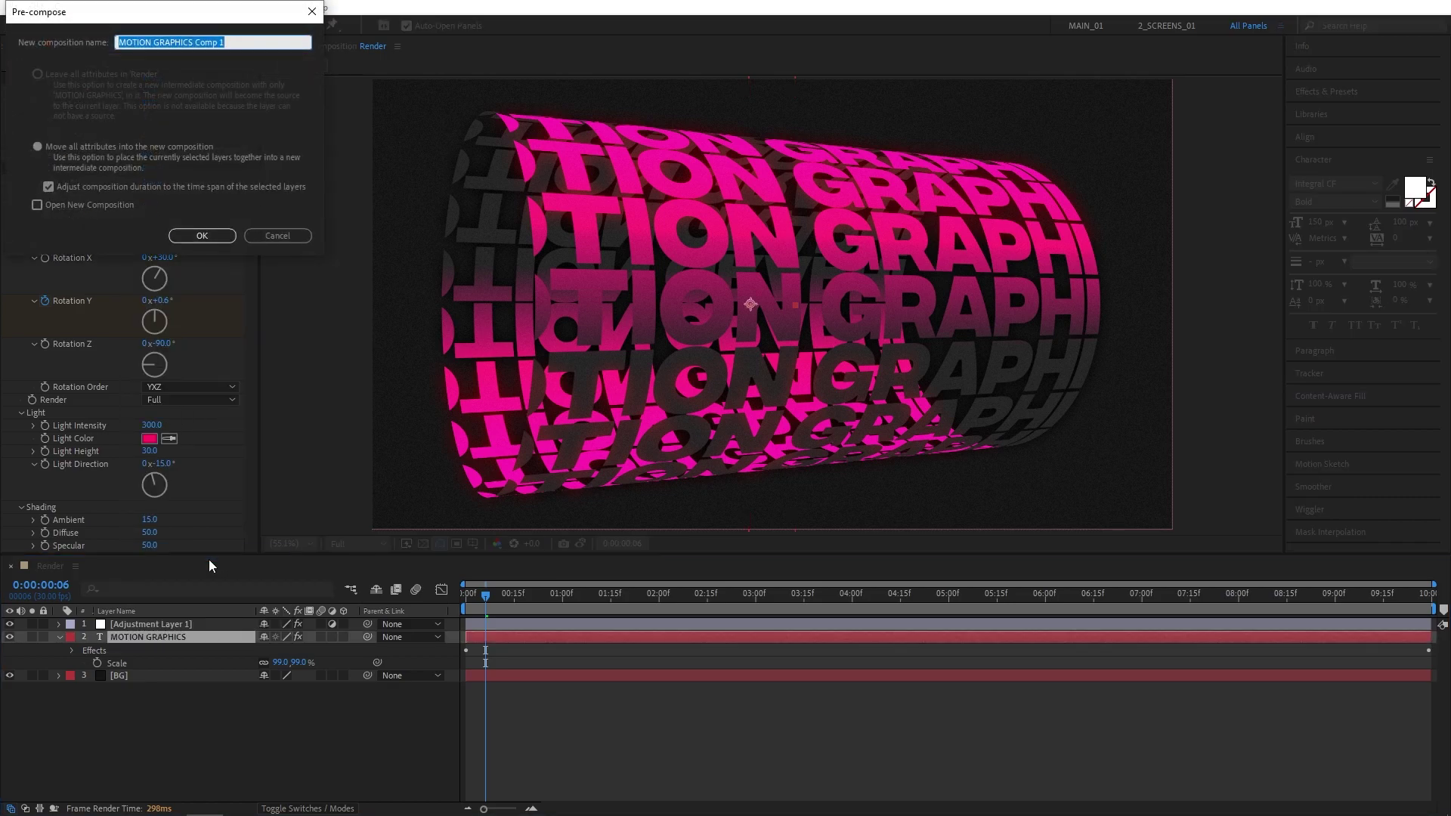
# Step: Pre-compose the MOTION GRAPHICS text layer into a comp named Text and open it
pyautogui.write('Text')
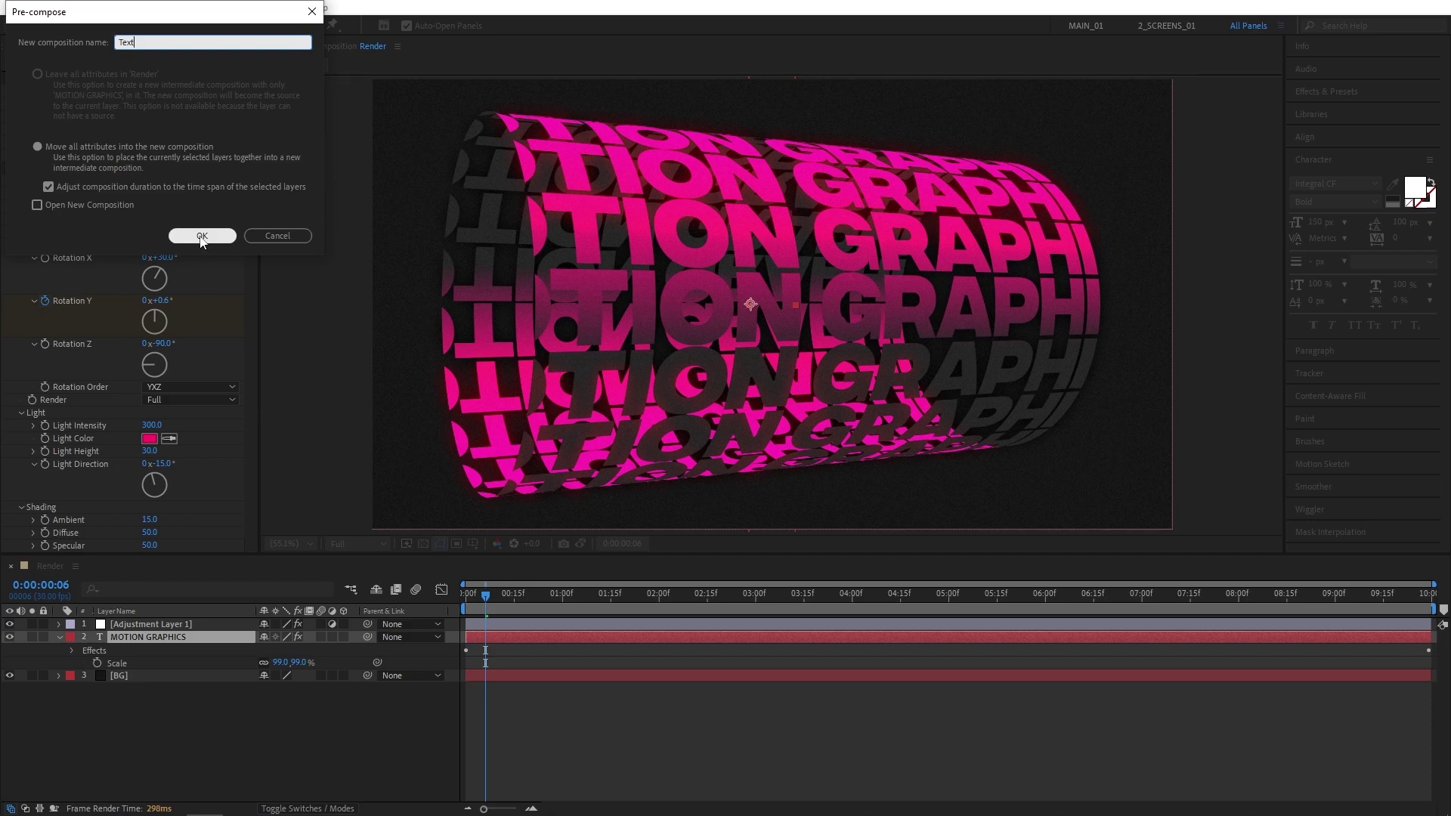
pyautogui.click(199, 235)
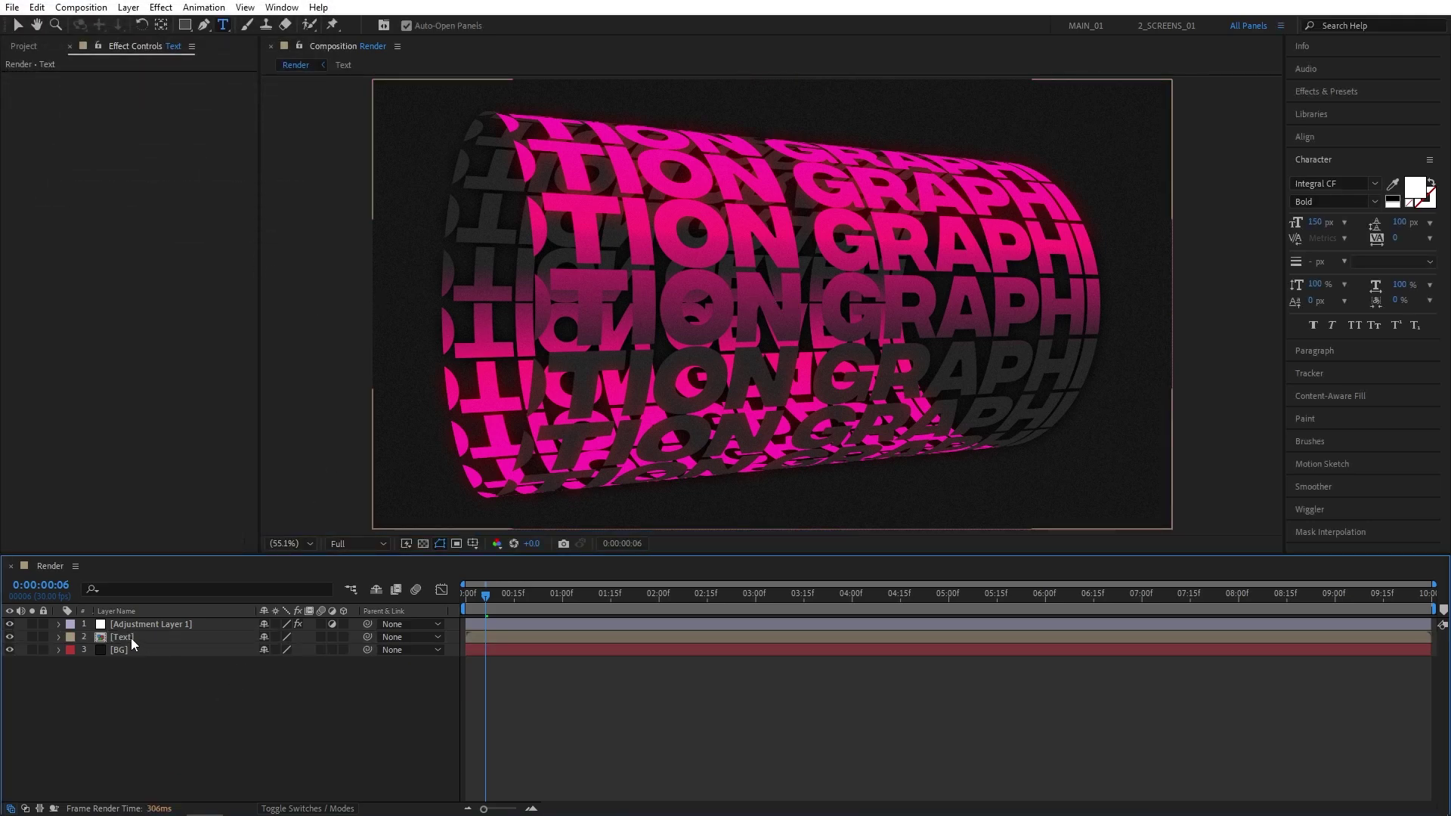
pyautogui.doubleClick(130, 638)
# Step: Increase the Text composition's height to roughly 1608 pixels or slightly more
pyautogui.rightClick(124, 669)
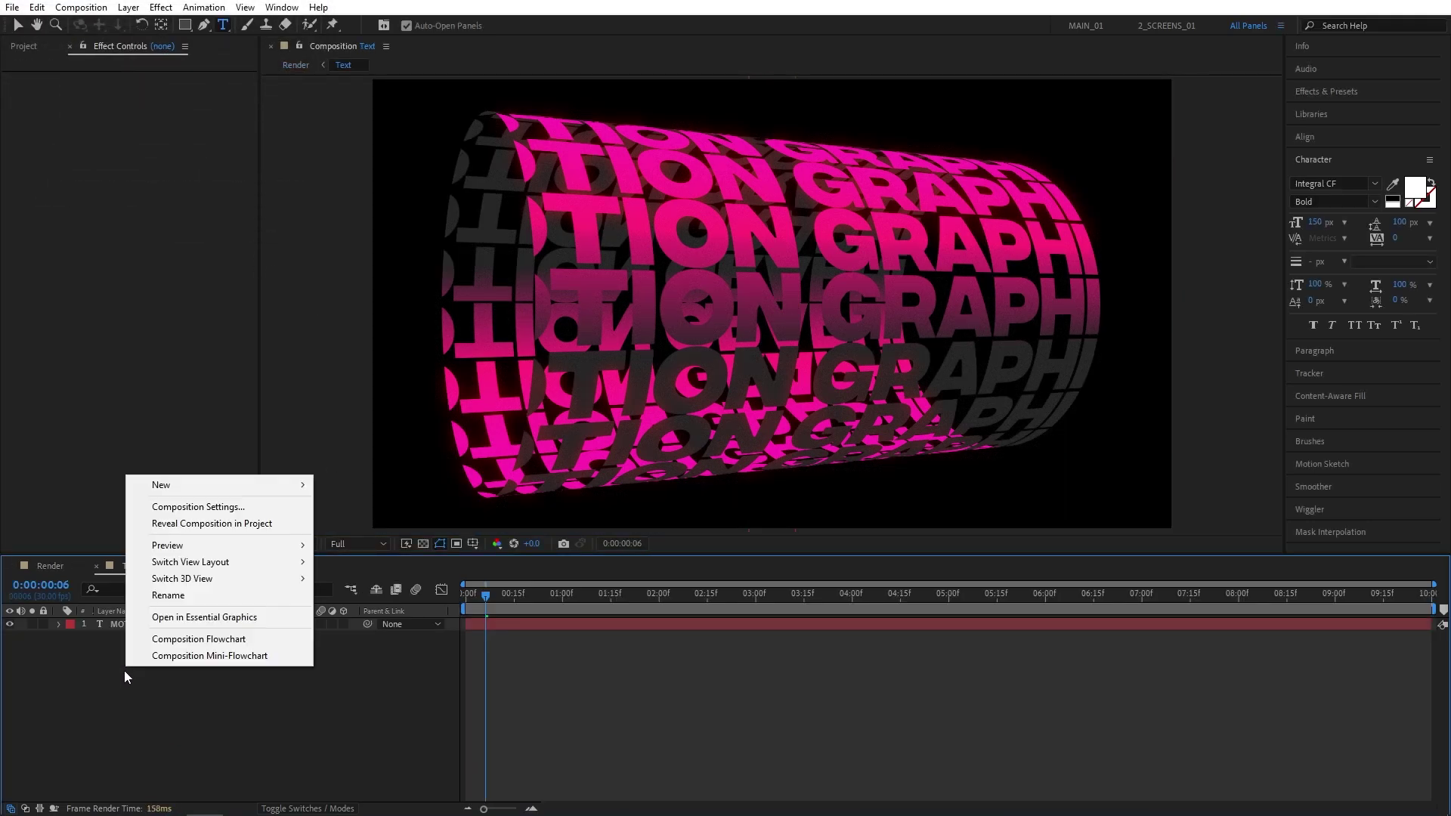
pyautogui.click(199, 508)
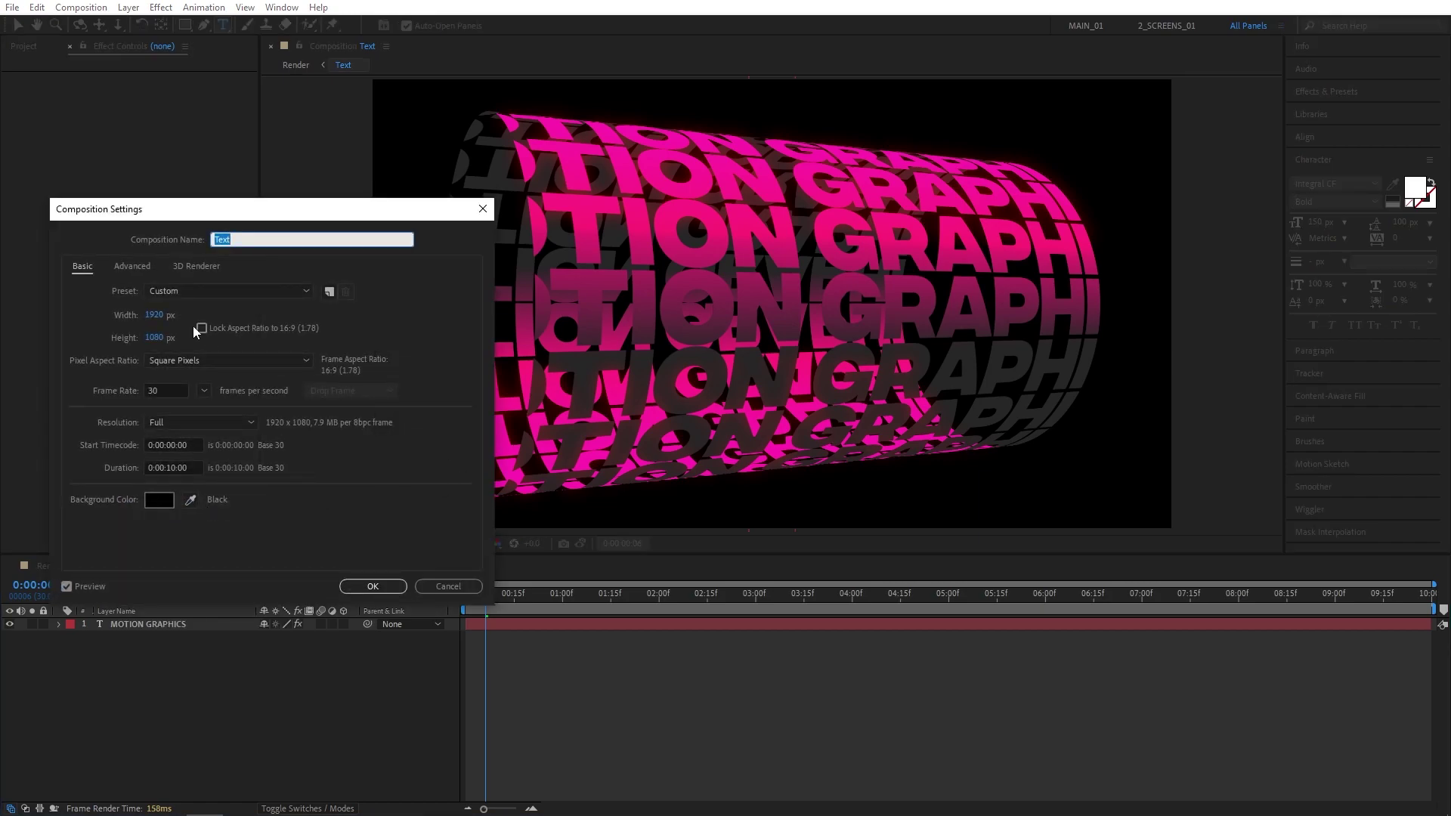
pyautogui.moveTo(157, 342); pyautogui.dragTo(442, 348)
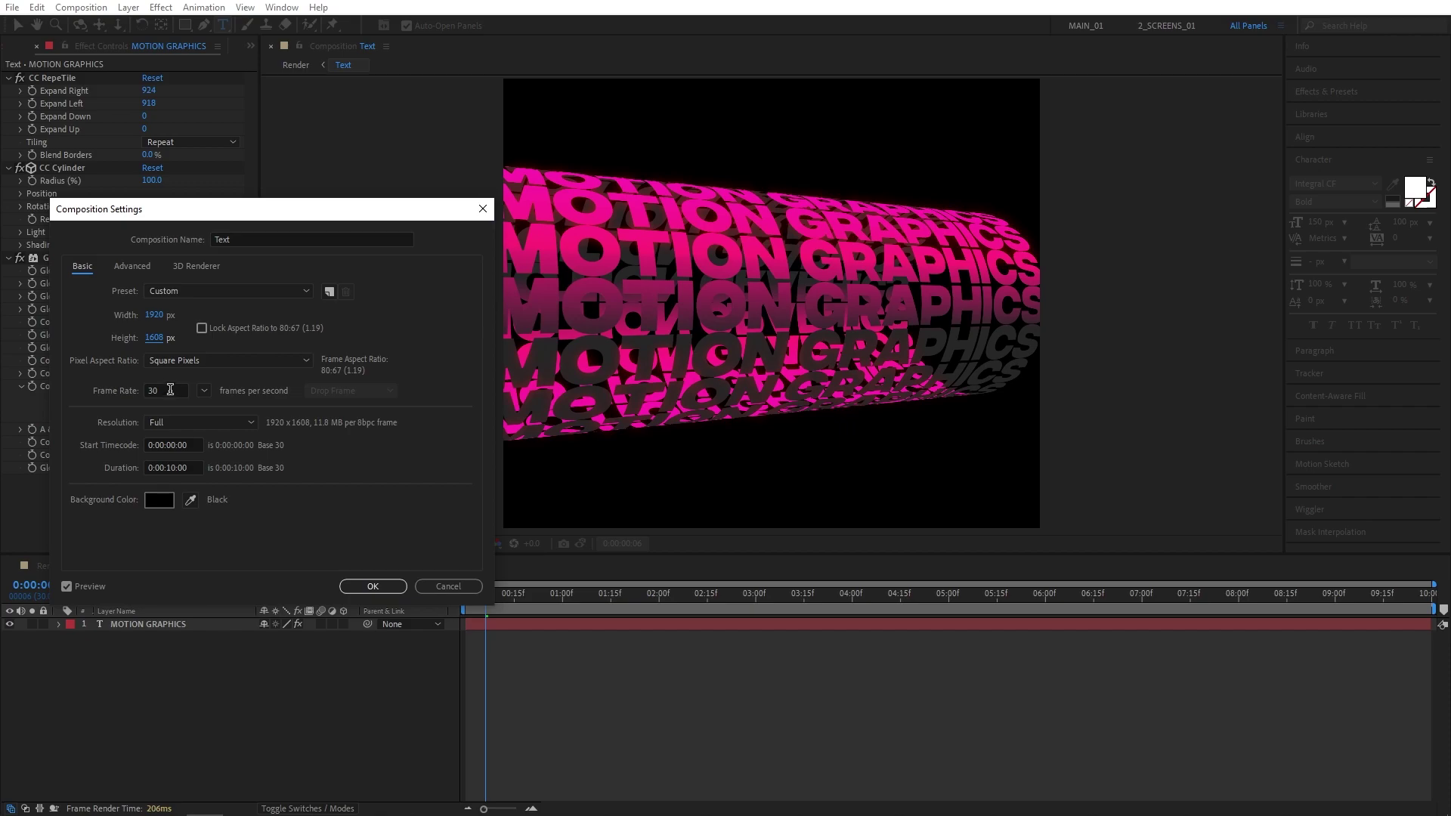
pyautogui.moveTo(156, 337); pyautogui.dragTo(216, 337)
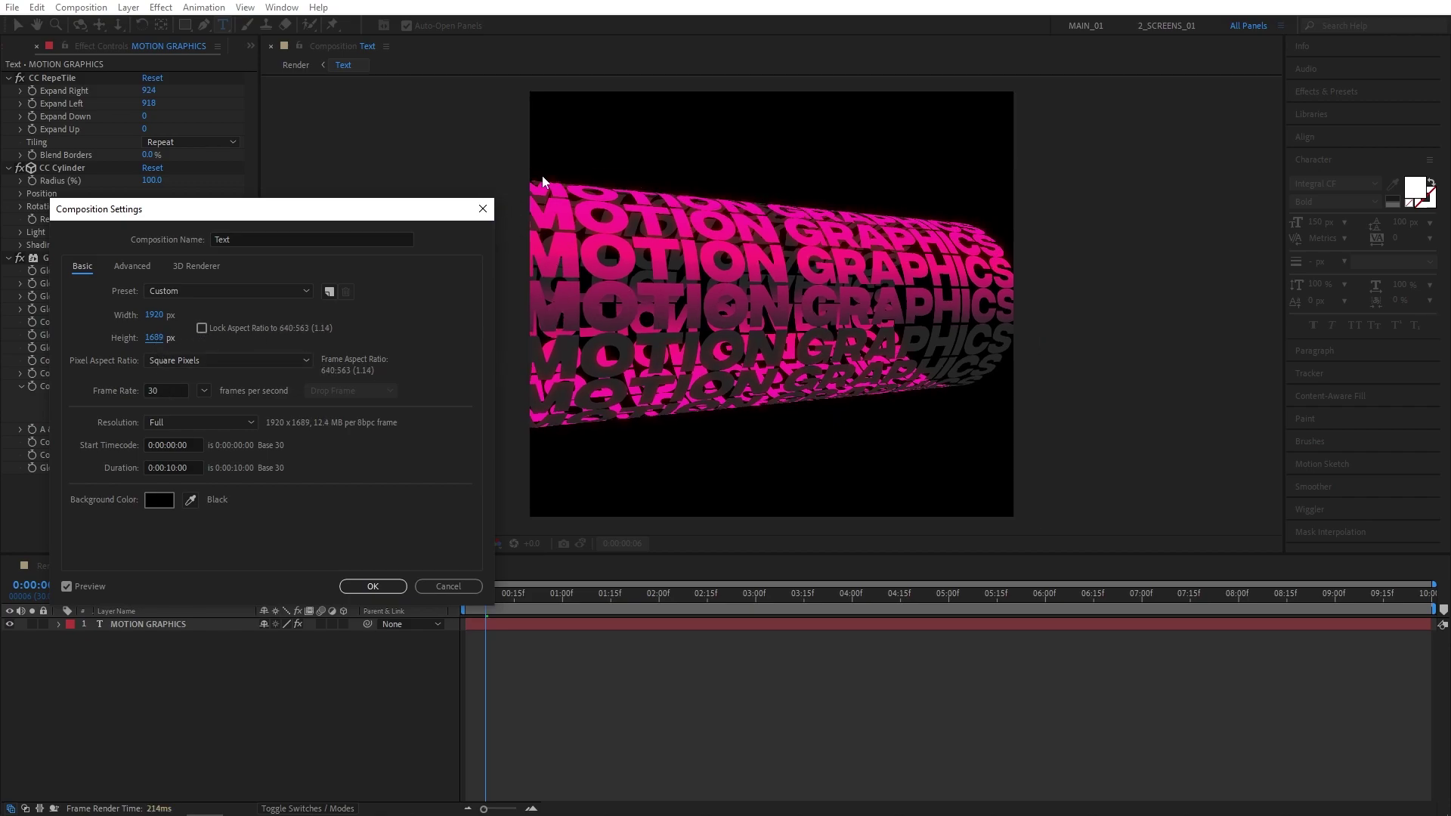
pyautogui.click(373, 586)
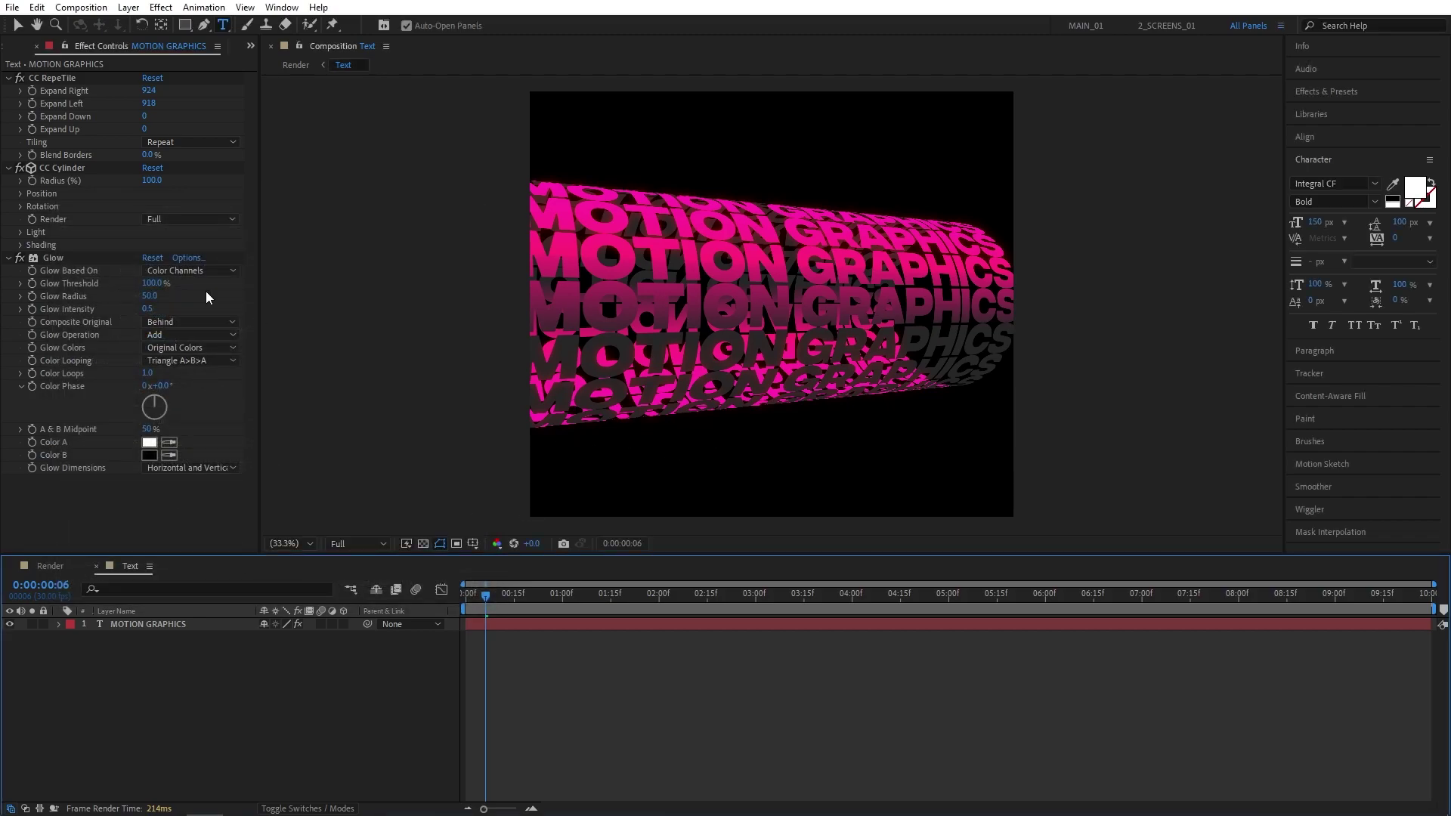
# Step: Set the CC Cylinder effect's Position Z to 0
pyautogui.click(66, 169)
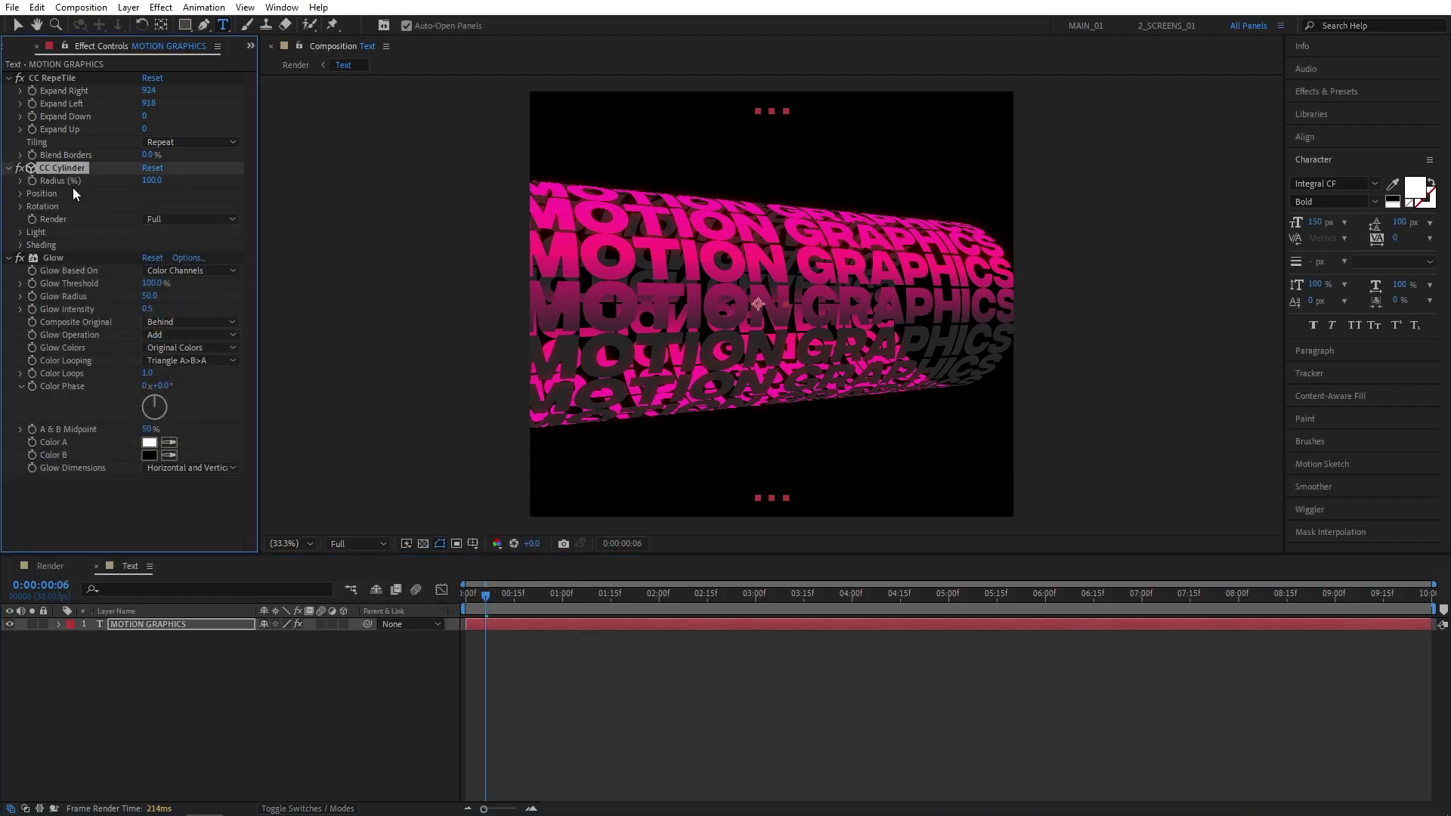
pyautogui.click(19, 194)
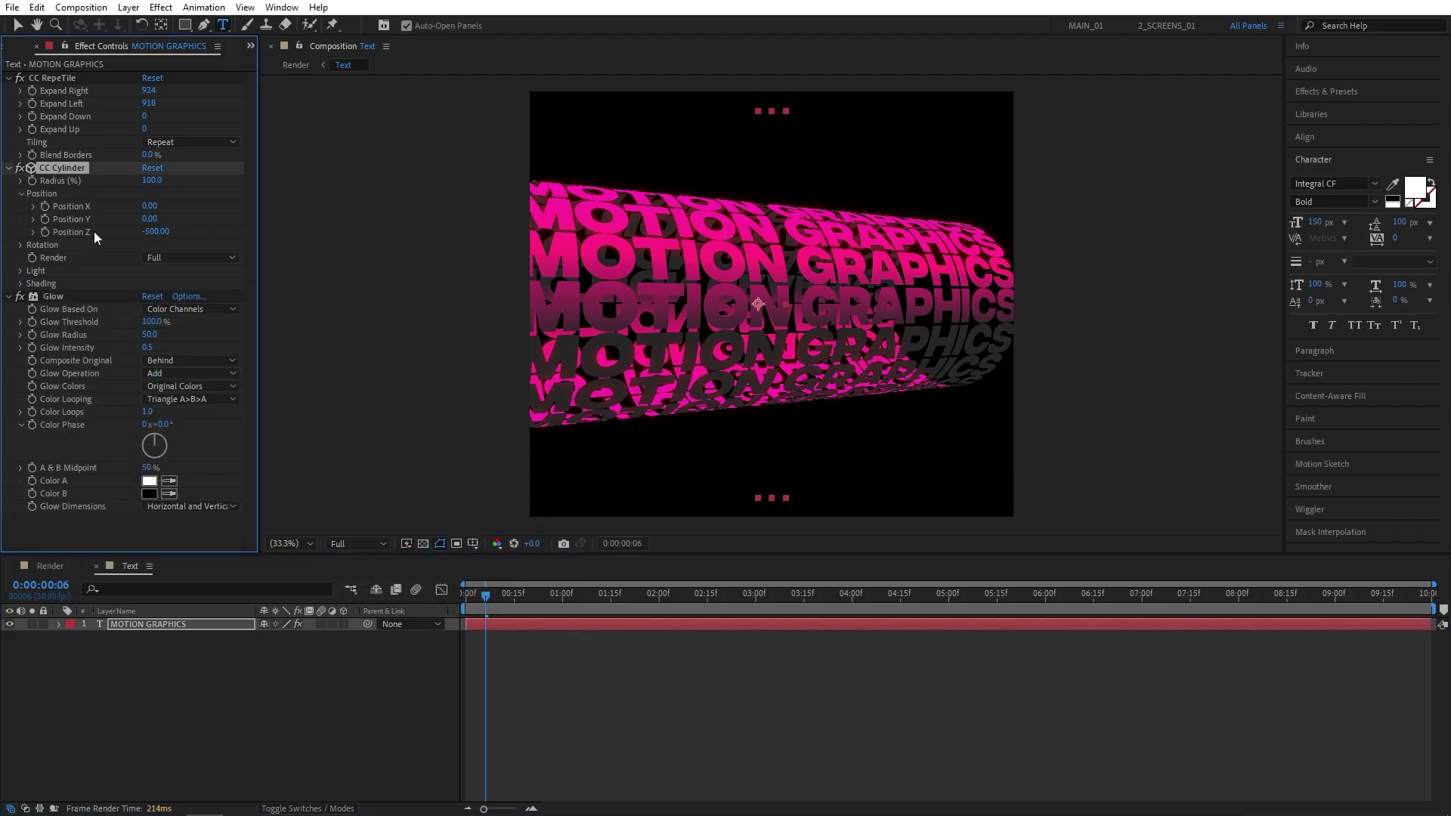
pyautogui.click(156, 231)
pyautogui.write('0')
pyautogui.press('Return')
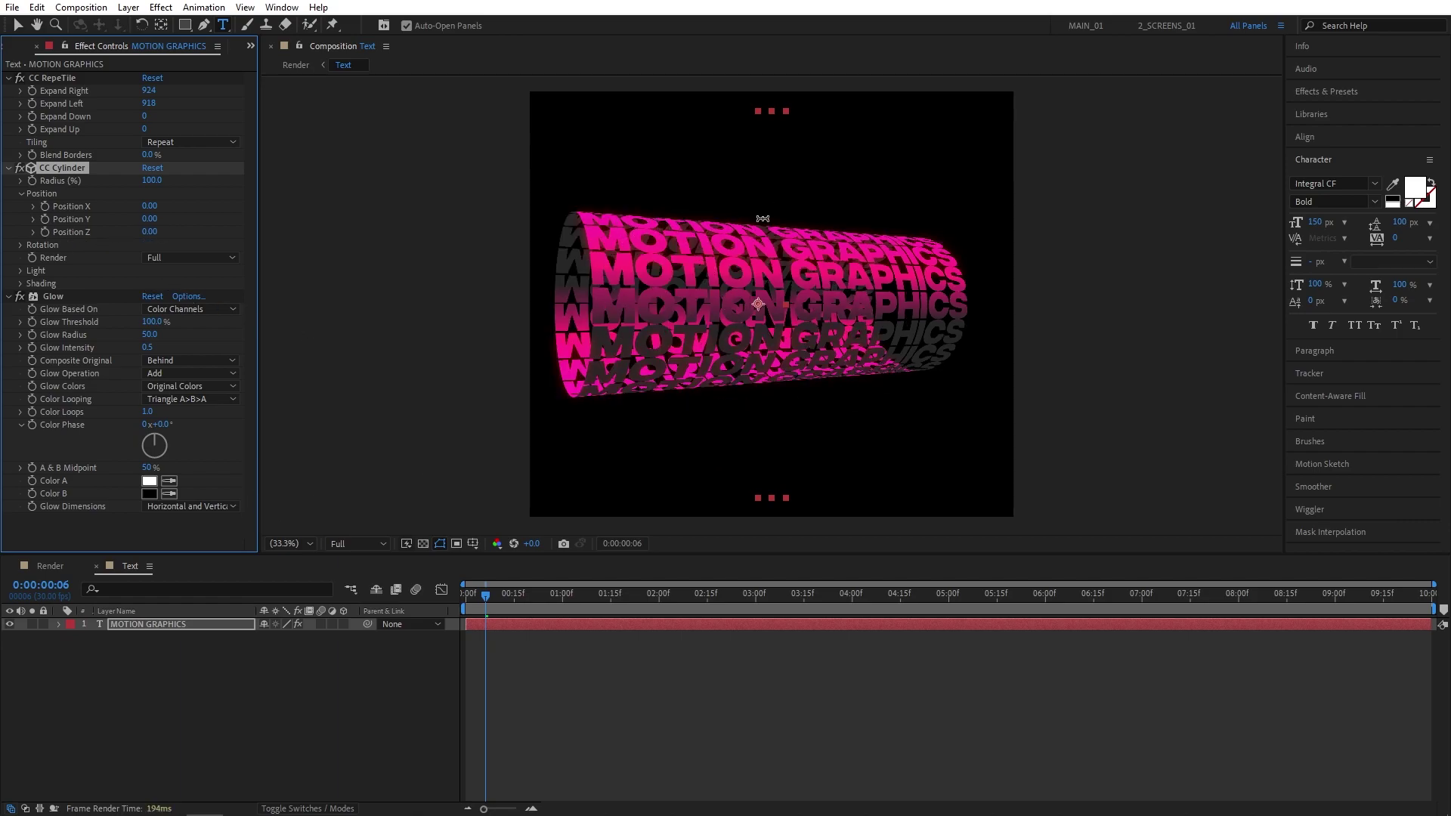
pyautogui.click(52, 566)
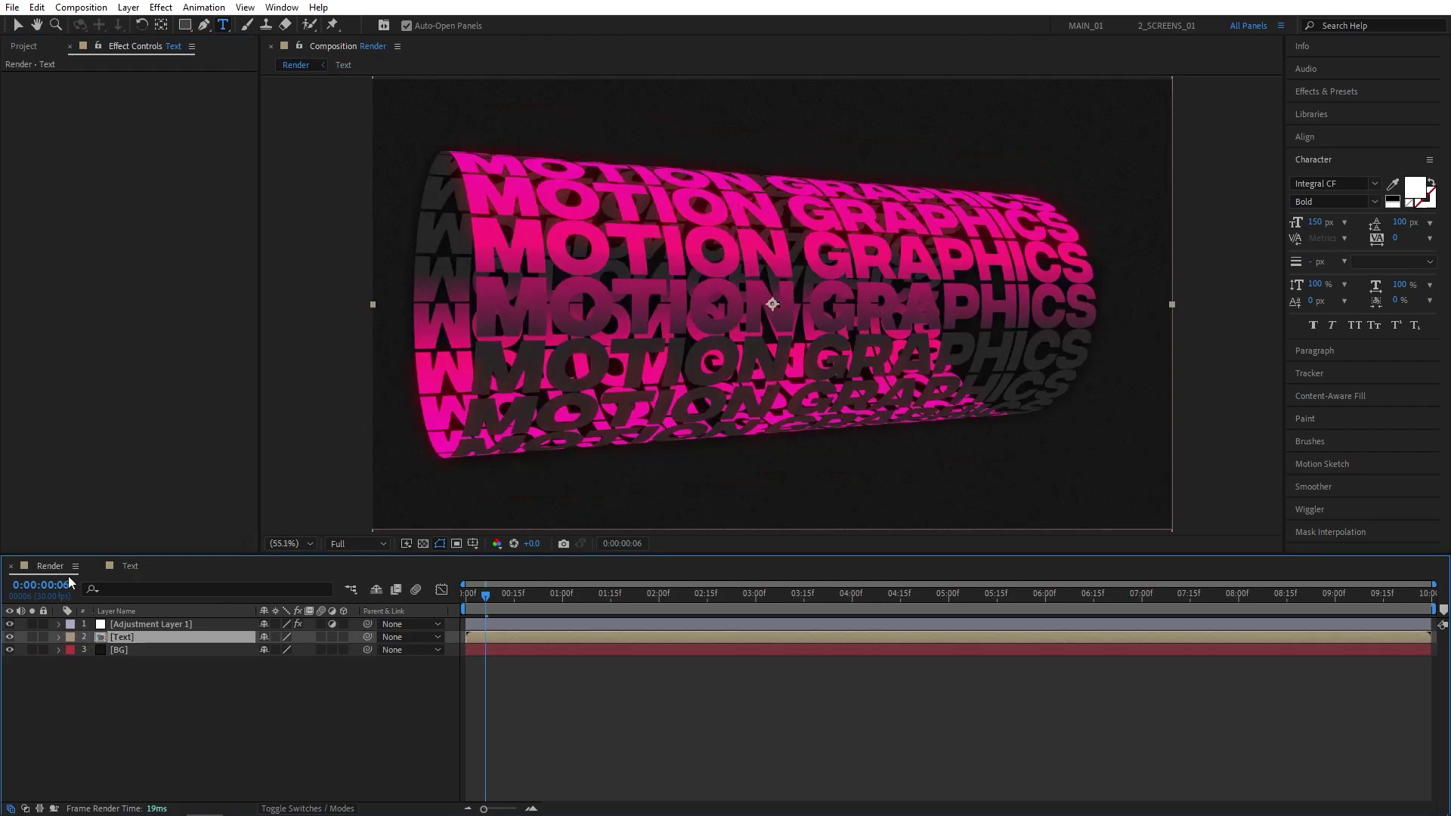
# Step: Scrub the Render timeline to 0:00:01:17 to check the spinning cylinder, then reopen Text
pyautogui.moveTo(493, 596); pyautogui.dragTo(619, 603)
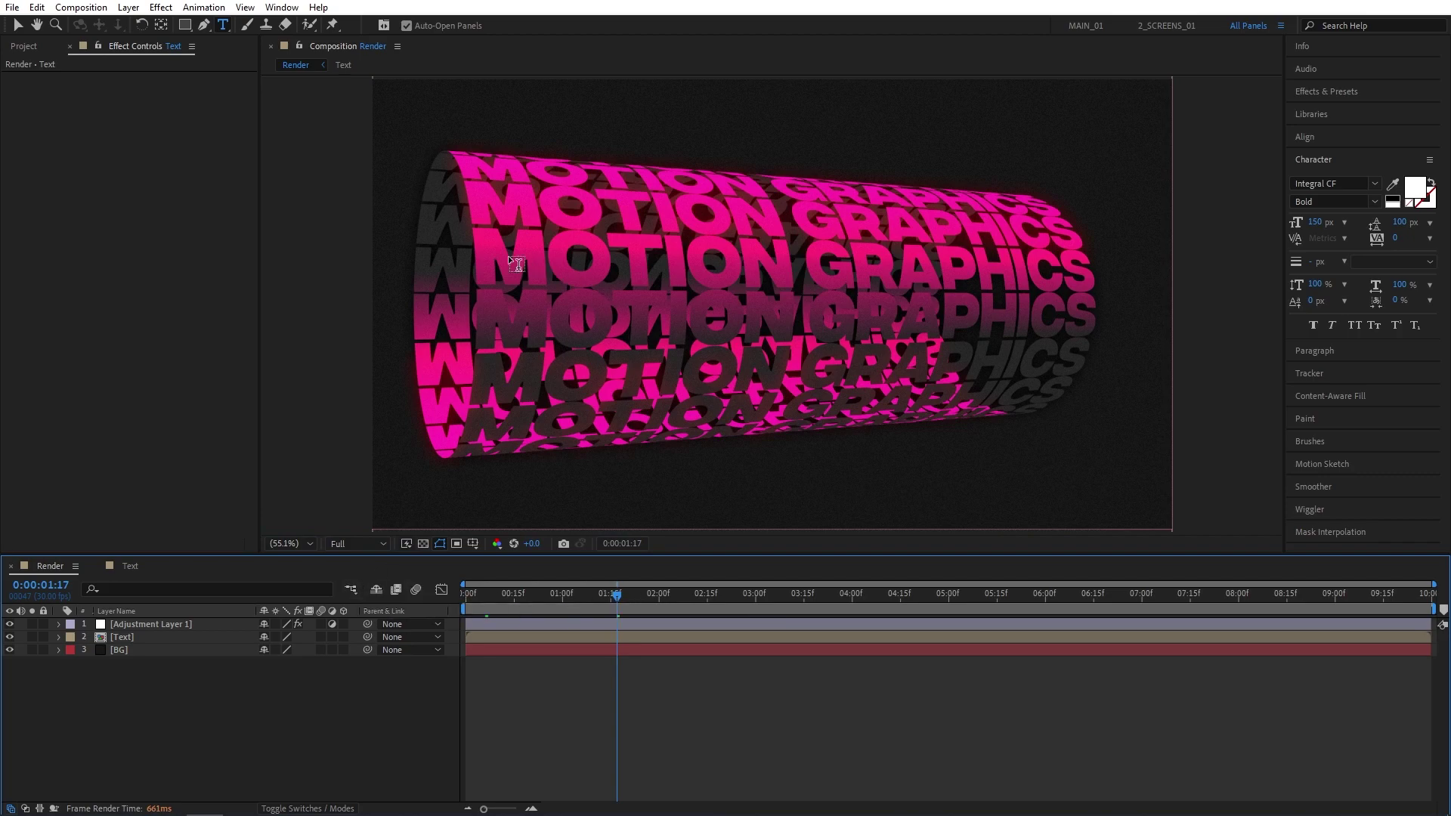
pyautogui.click(128, 565)
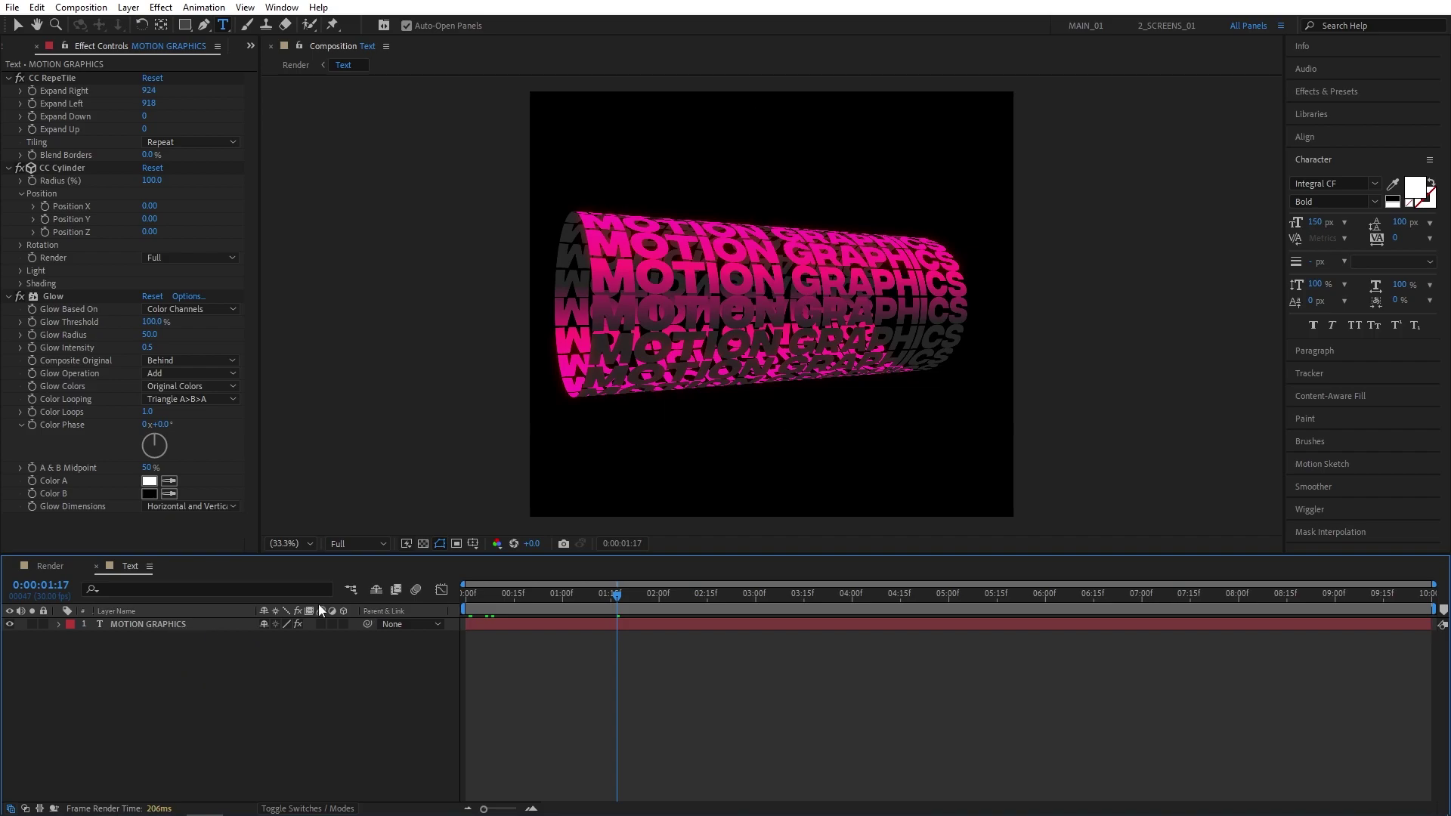
# Step: Replace the MOTION GRAPHICS source text with ANIMATION
pyautogui.click(164, 624)
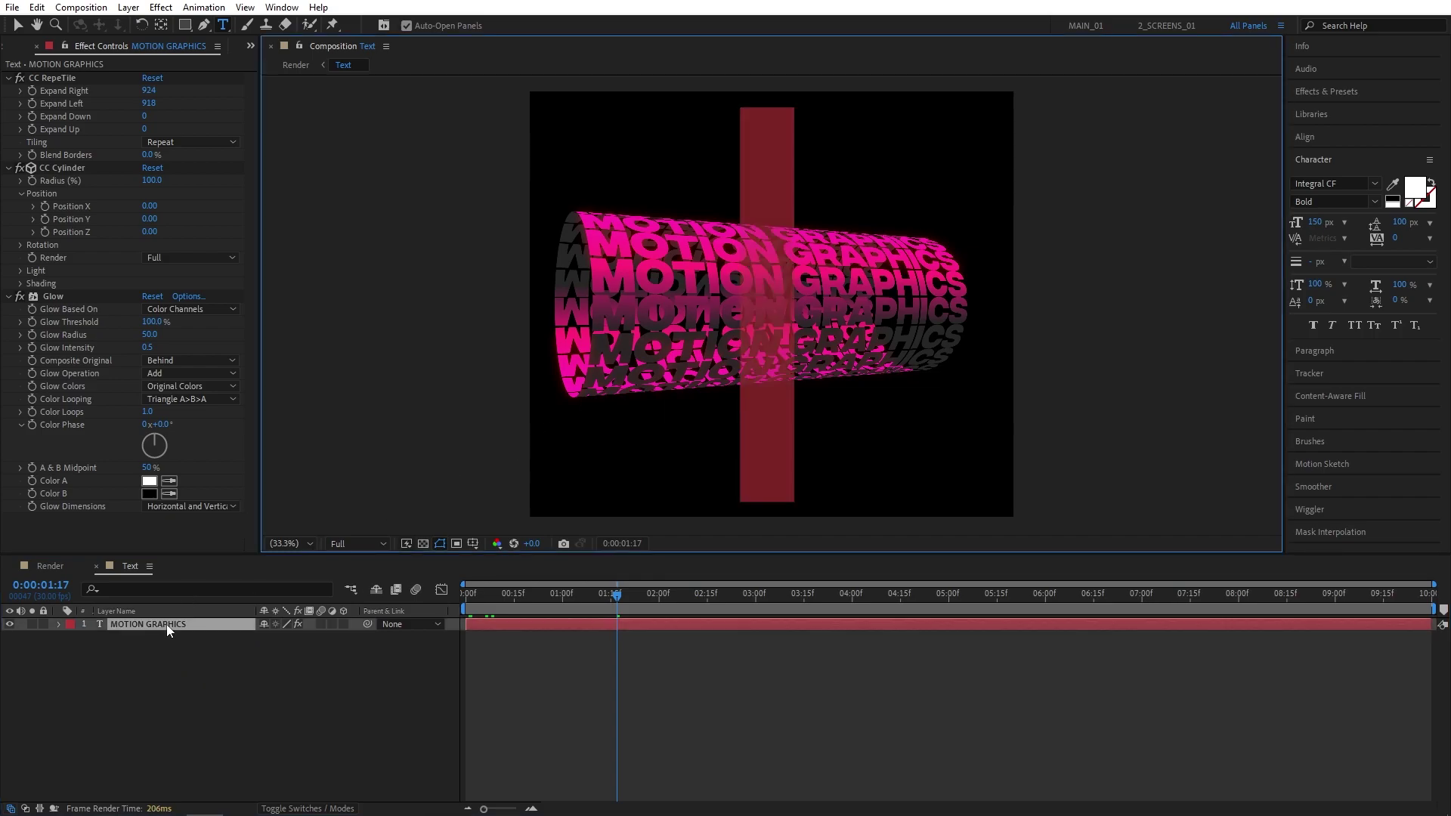
pyautogui.write('ANIMATION')
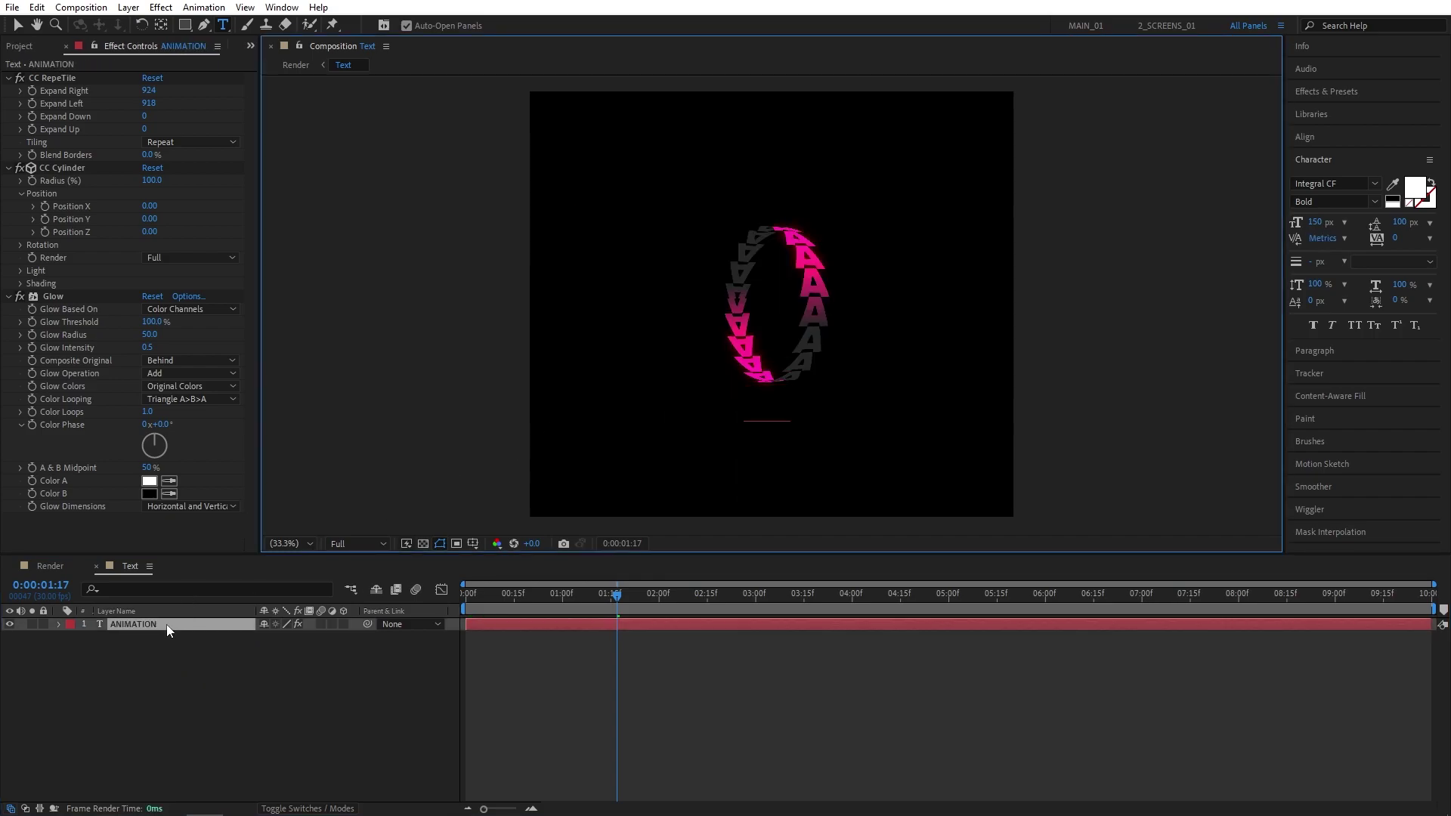
pyautogui.click(206, 654)
# Step: Preview the ANIMATION drum in the Render comp and park the playhead at one second
pyautogui.click(49, 566)
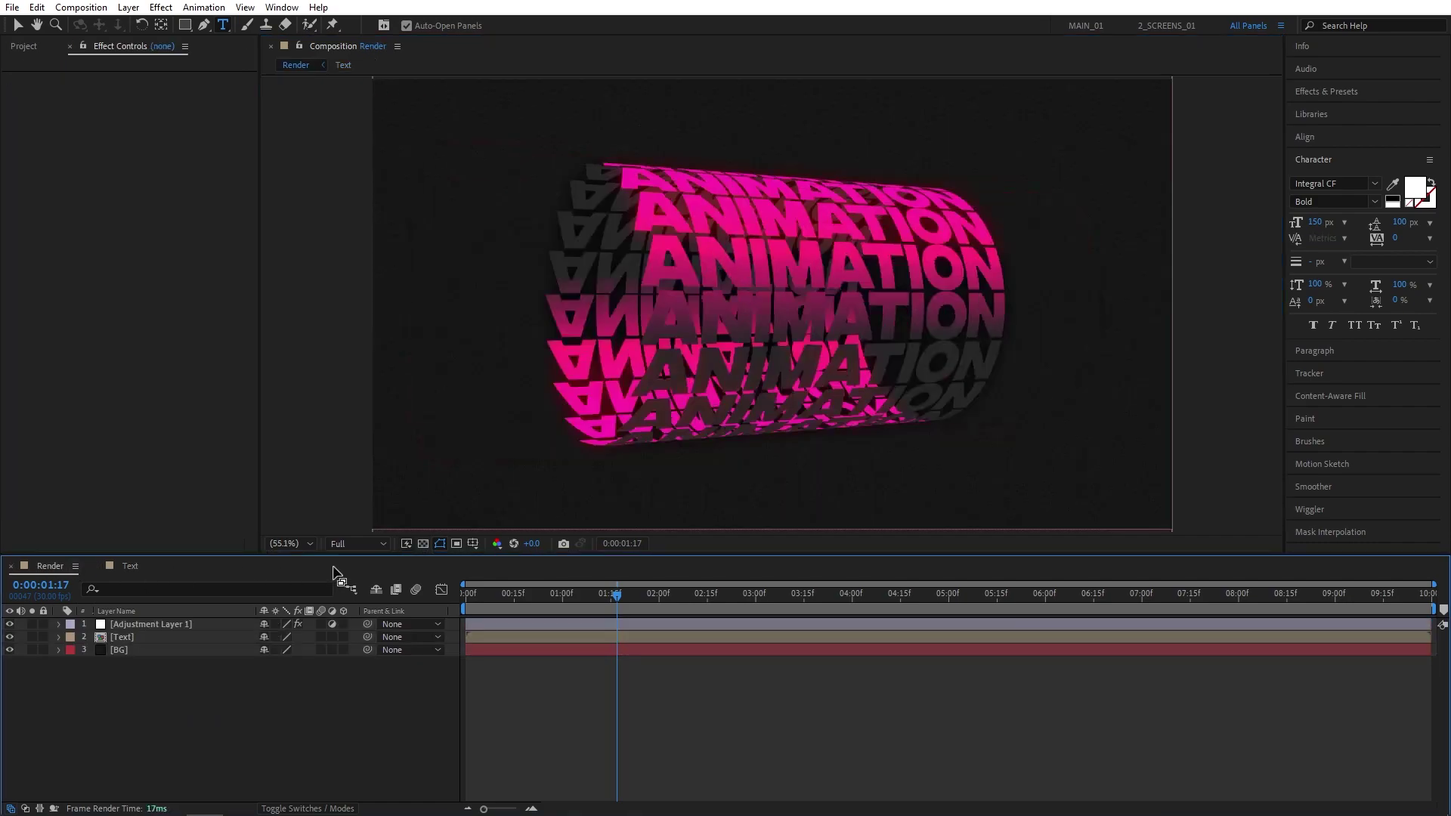
pyautogui.press('space')
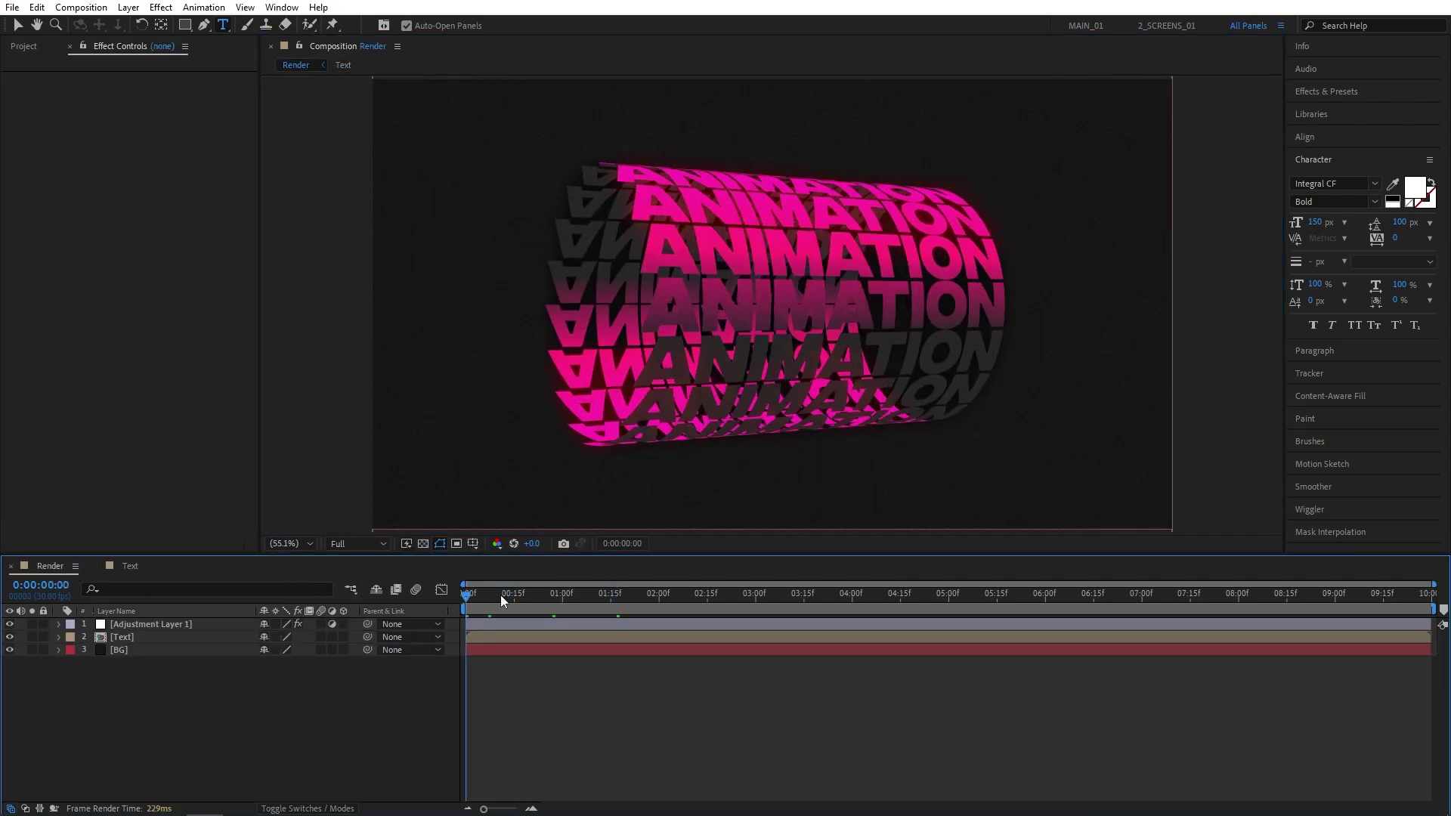
pyautogui.press('space')
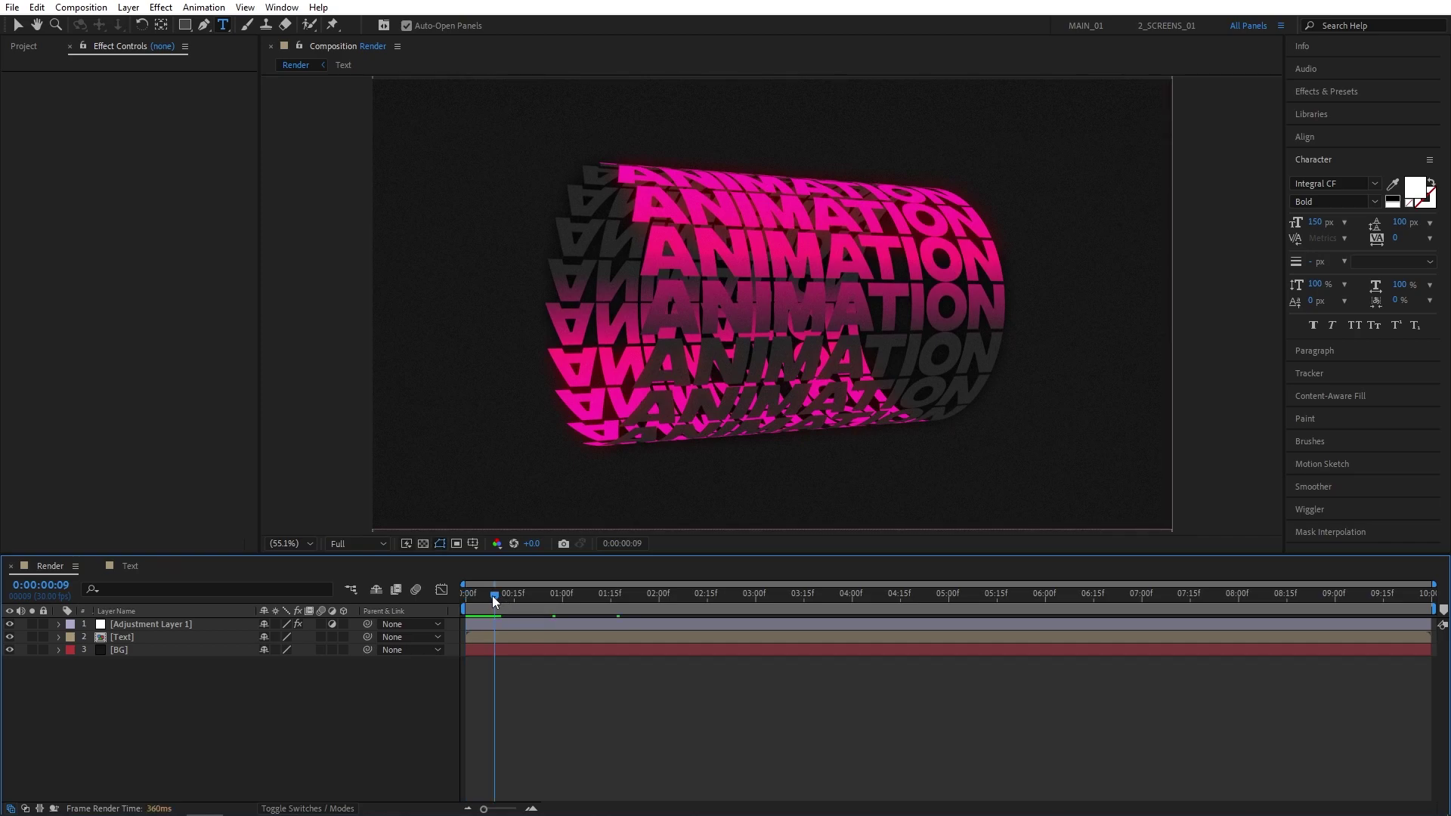
pyautogui.moveTo(457, 593); pyautogui.dragTo(562, 591)
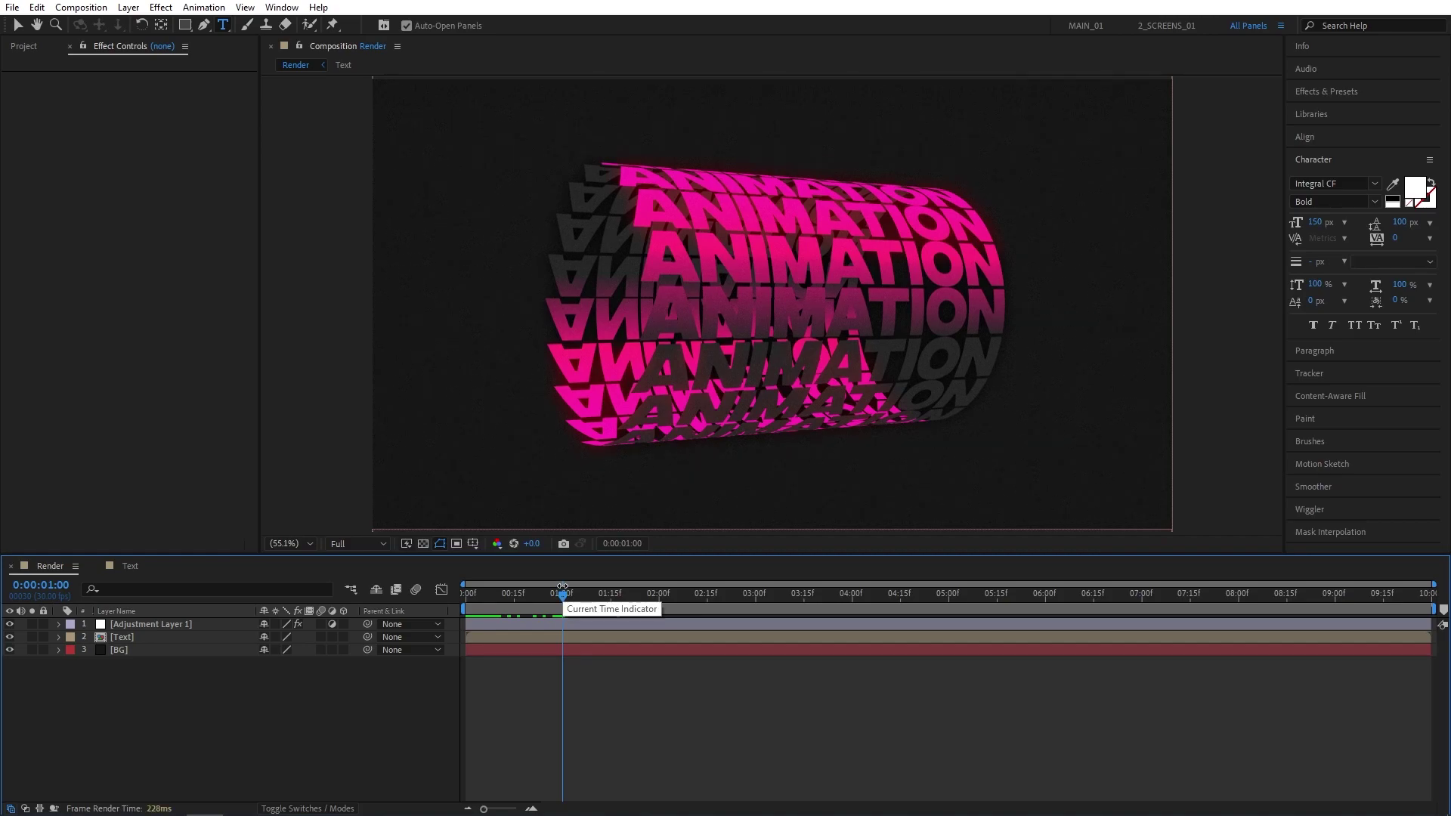